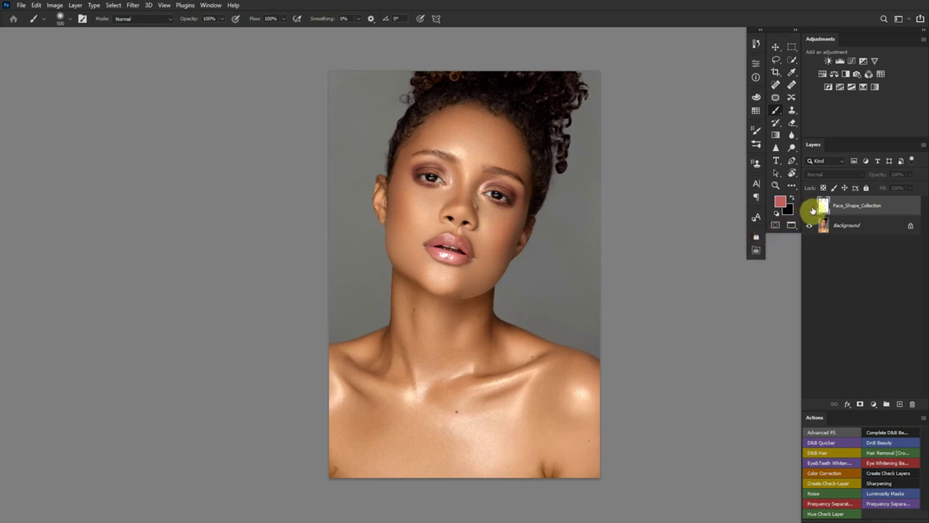
Compare the six face shape diagrams with the portrait by toggling the visibility of the Face_Shape_Collection layer.
click(810, 207)
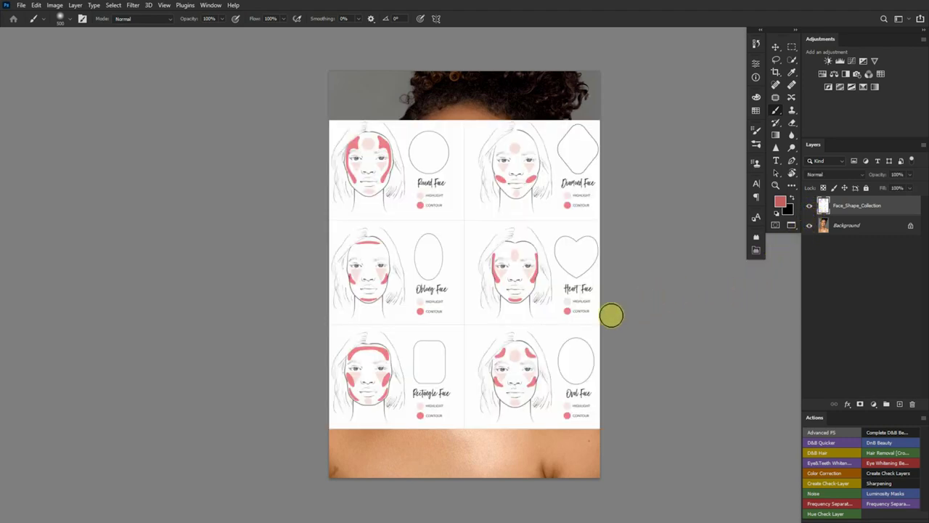
click(810, 205)
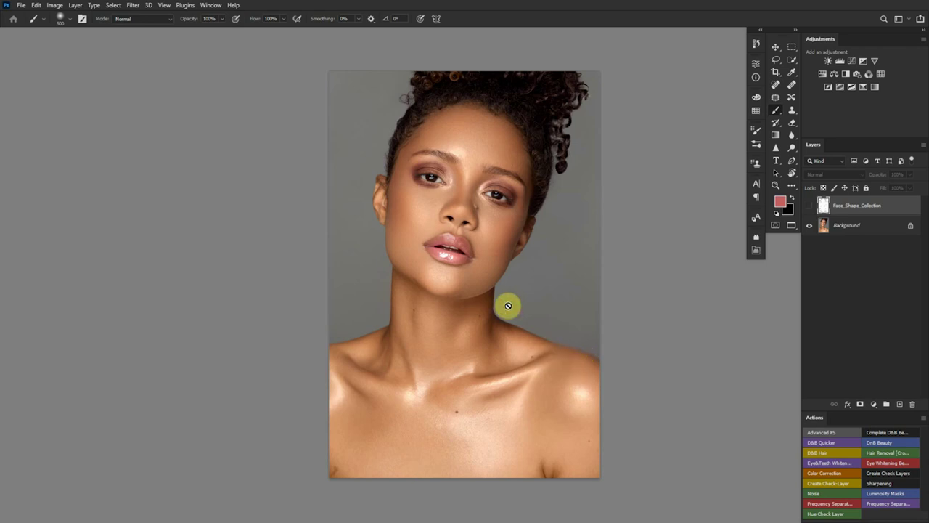
scroll(479, 202, up, 2)
scroll(492, 202, down, 4)
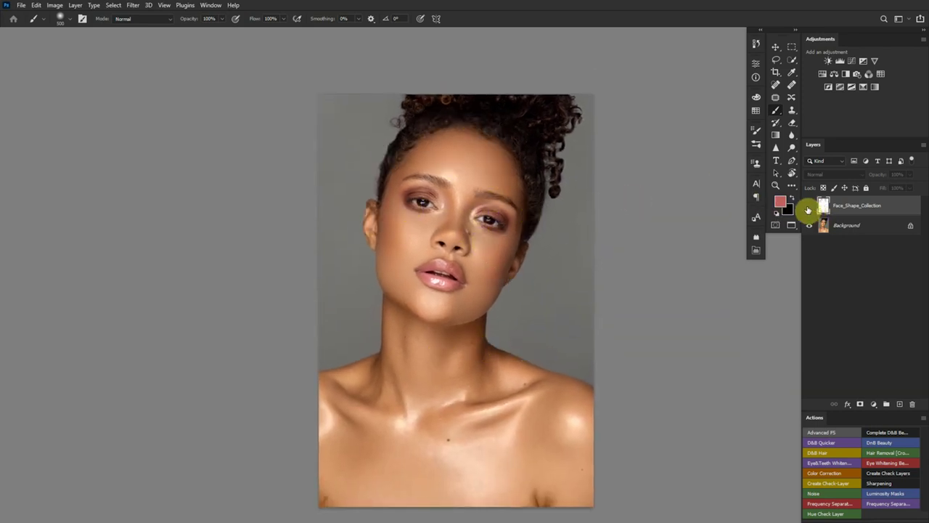
click(809, 207)
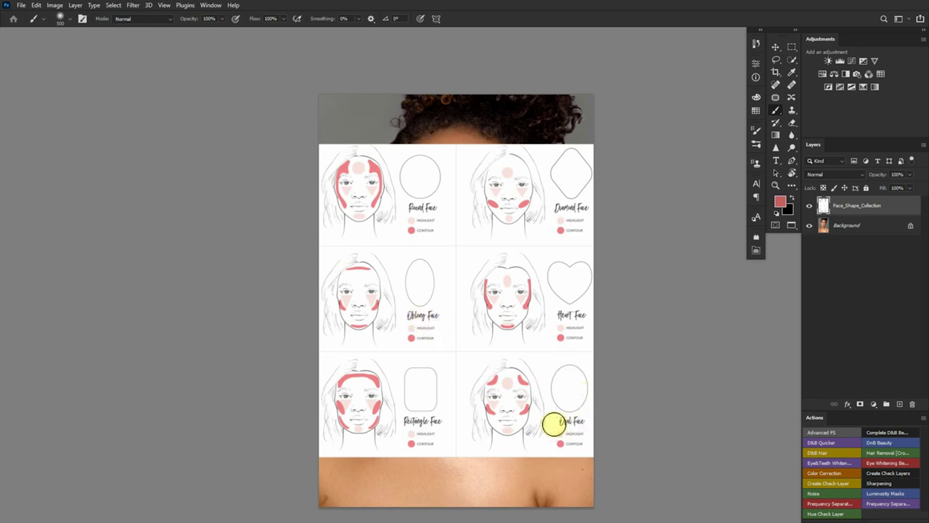
click(809, 206)
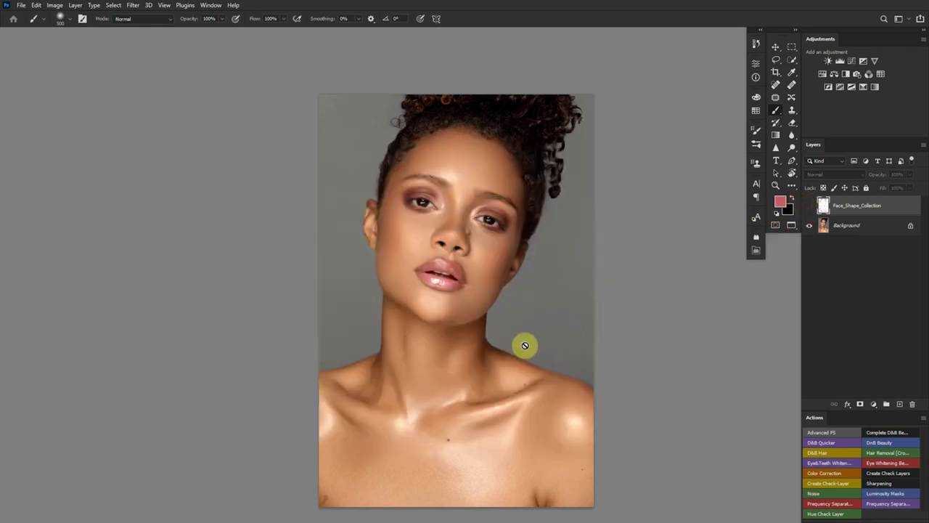
click(809, 206)
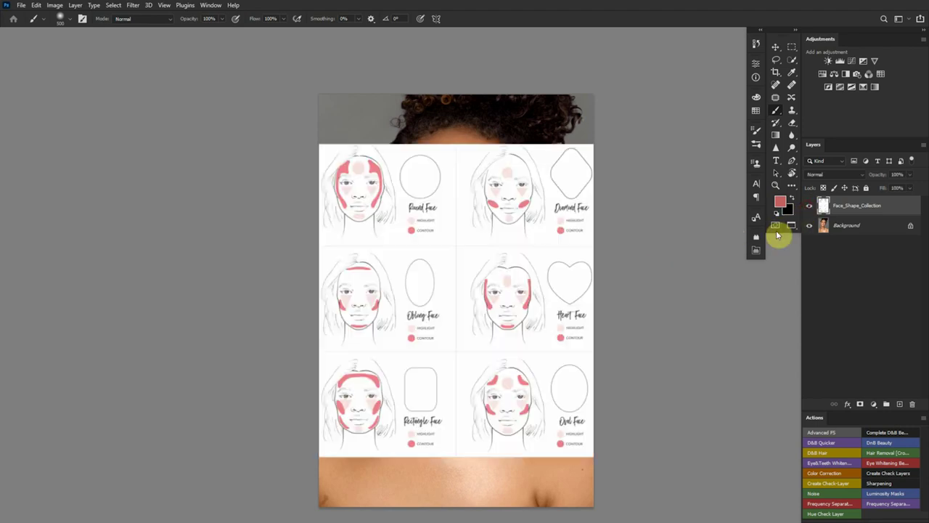
click(810, 206)
click(809, 207)
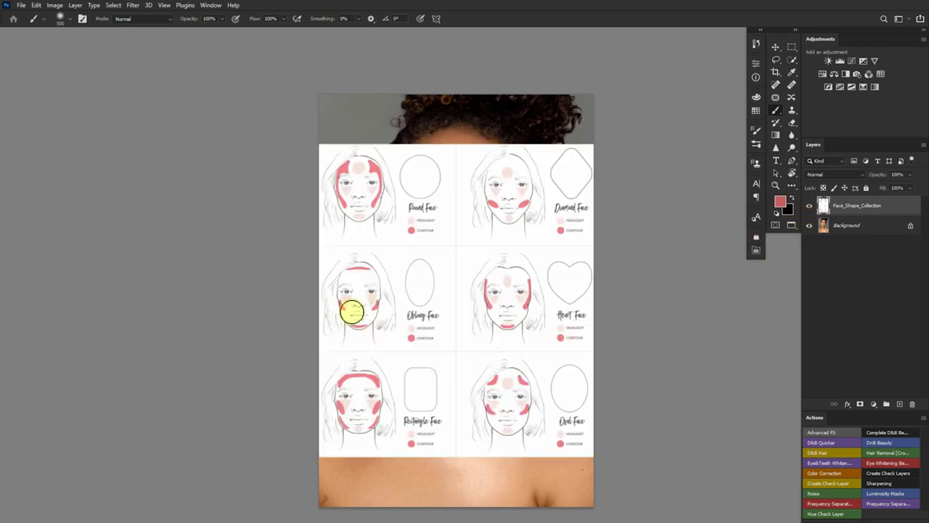
Examine the highlight and contour zones of the Oblong Face diagram up close.
scroll(364, 327, up, 4)
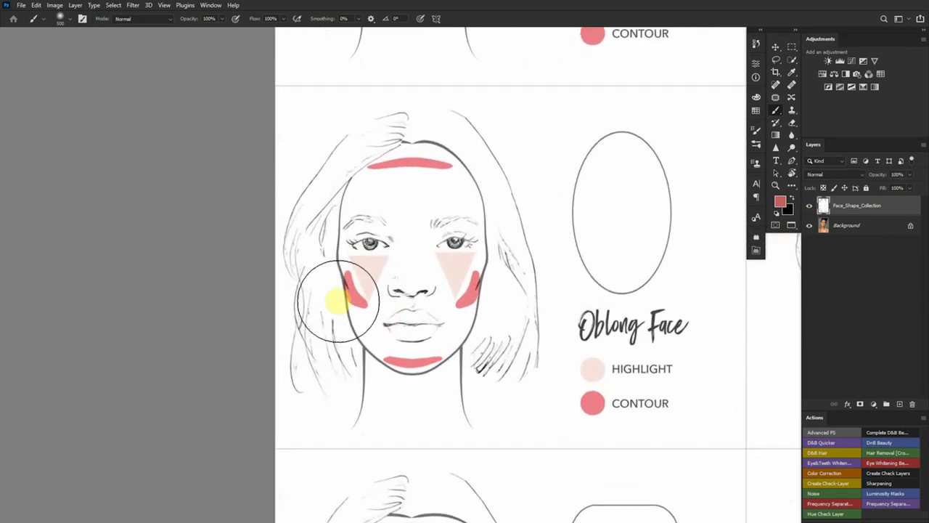
drag(363, 297, 299, 319)
scroll(418, 320, down, 5)
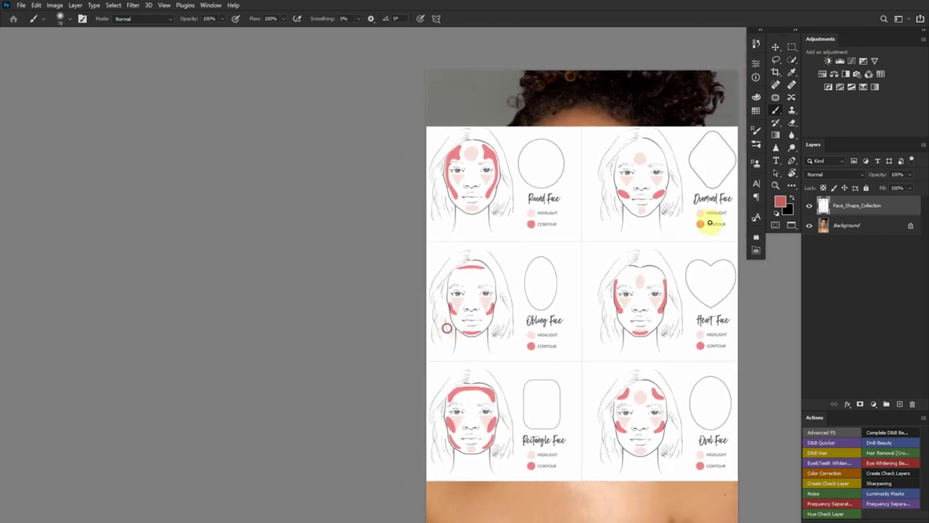
drag(575, 318, 537, 328)
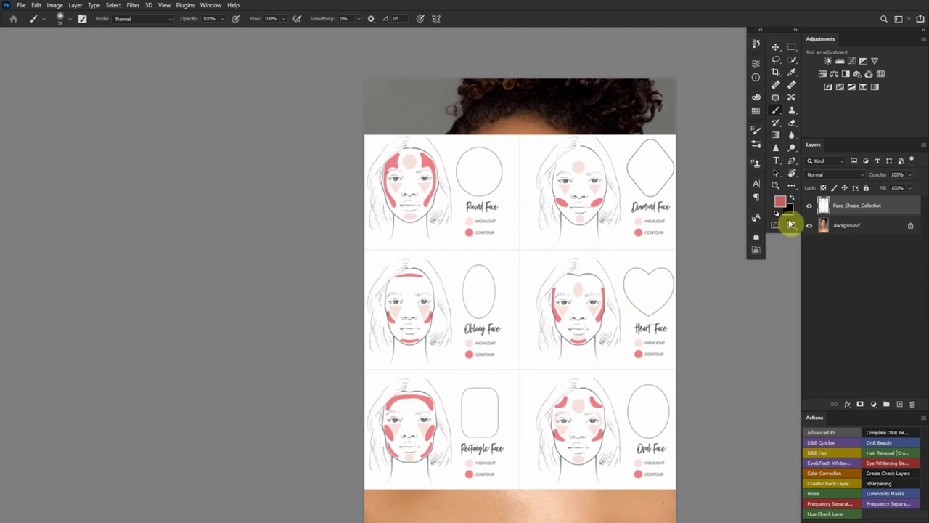
scroll(437, 348, up, 1)
scroll(437, 347, up, 3)
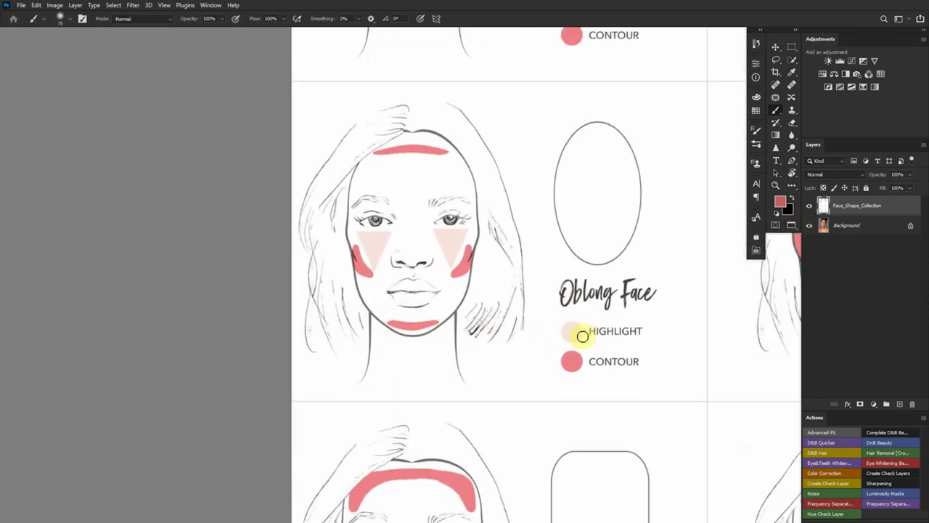
Hide the Face_Shape_Collection layer and examine the shape of the model's face, jaw and chin.
click(809, 206)
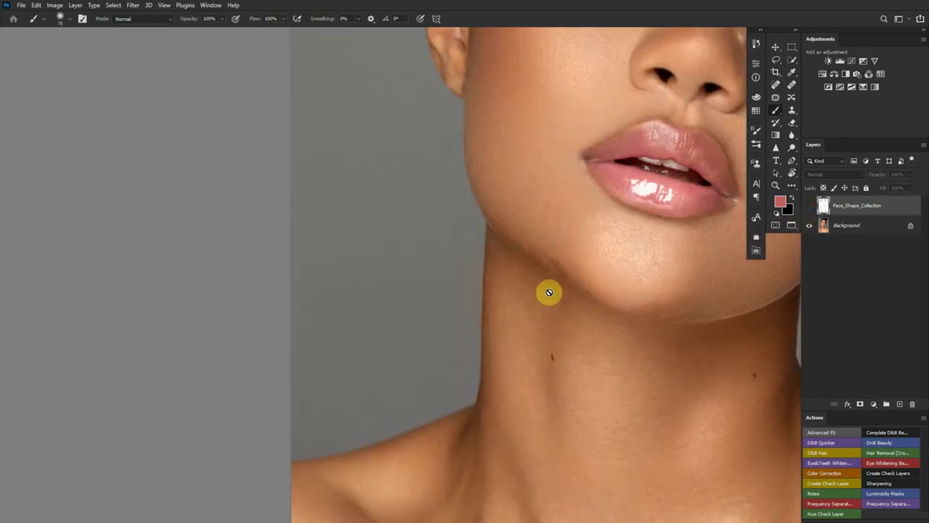
drag(603, 307, 548, 313)
scroll(549, 314, down, 2)
drag(602, 290, 508, 318)
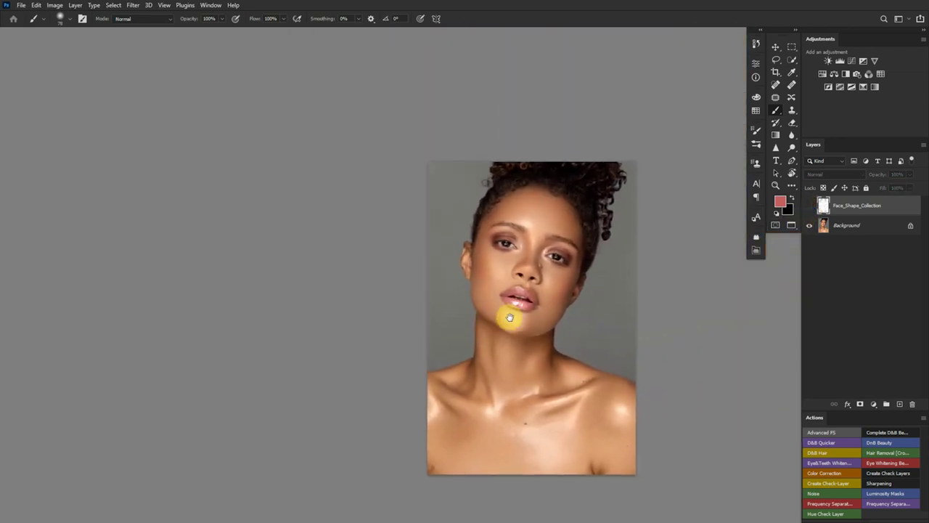
scroll(550, 315, up, 4)
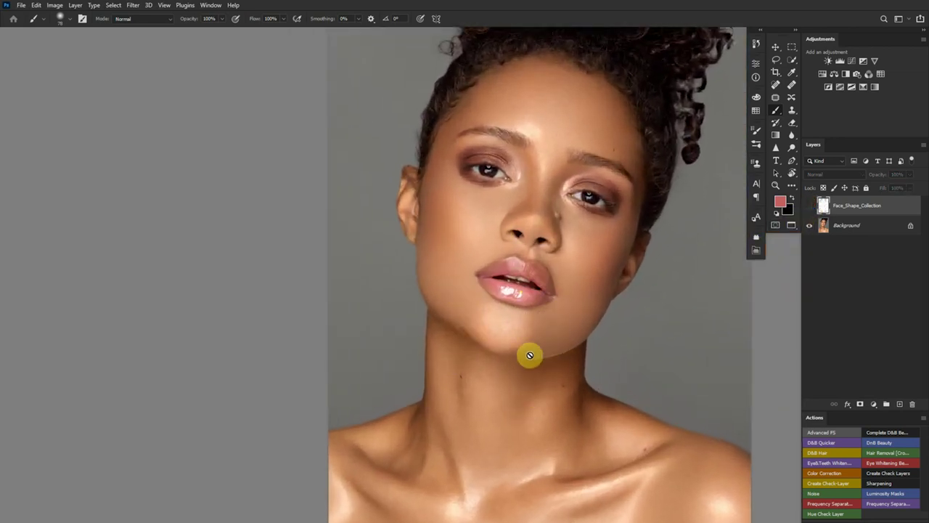
Show the face shape chart again and compare its diagrams with the portrait, leaving the chart hidden.
click(810, 206)
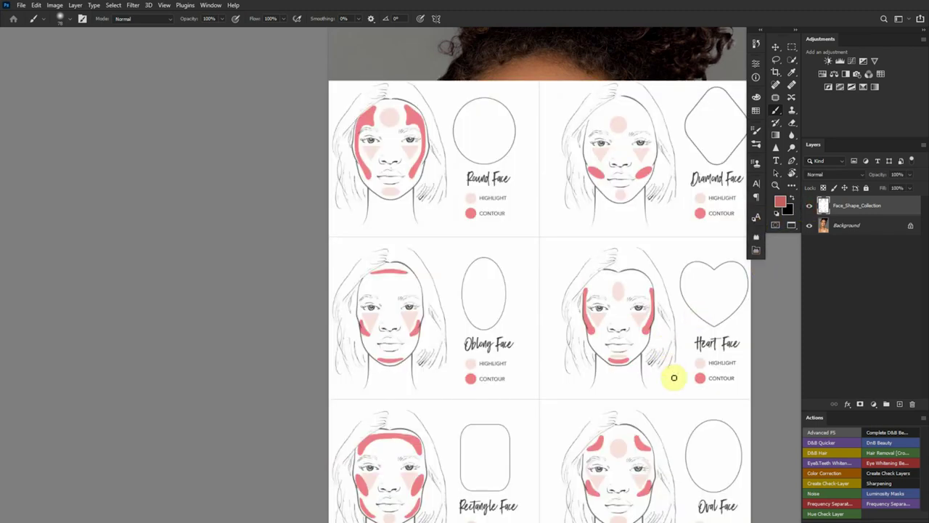
scroll(674, 375, down, 3)
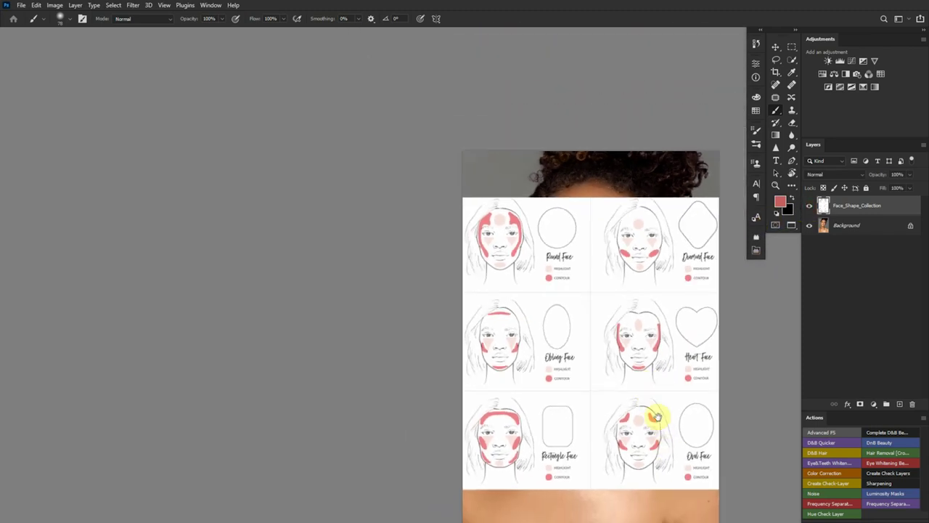
click(809, 206)
drag(617, 315, 547, 266)
click(809, 206)
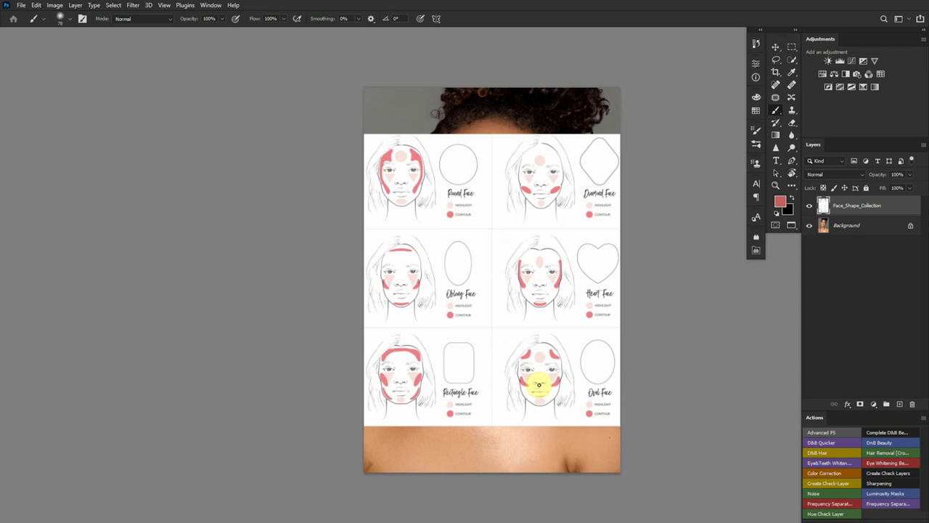
click(810, 206)
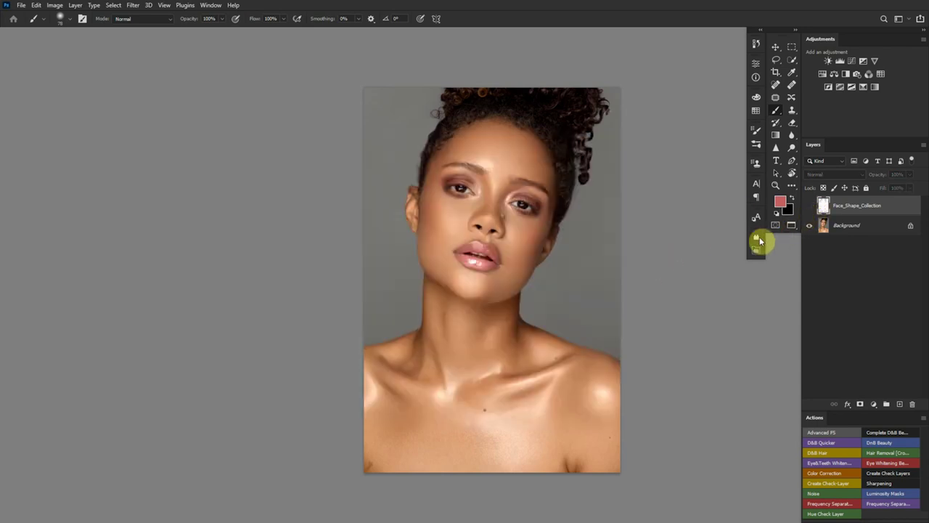
Select the Background layer, then review the Oblong Face contour zones on the chart and hide the chart again.
click(837, 229)
click(810, 206)
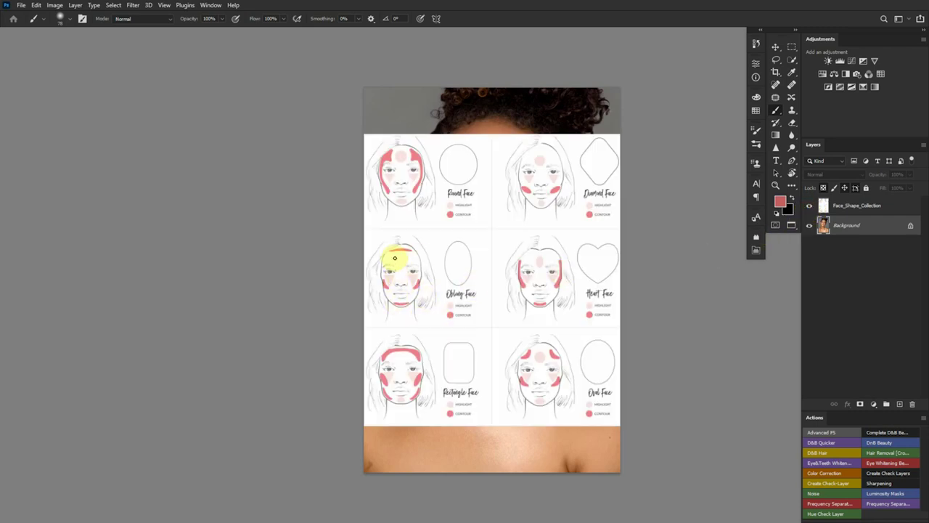
scroll(501, 312, up, 4)
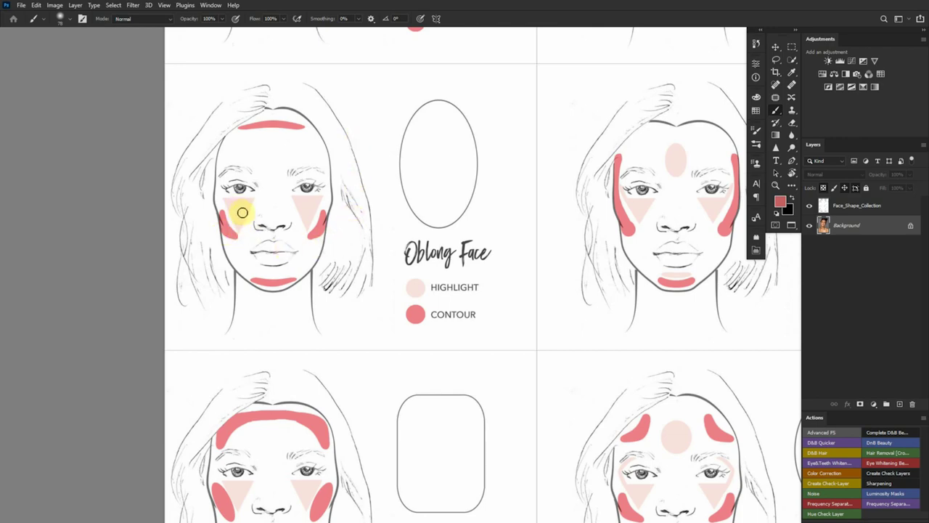
scroll(384, 214, down, 5)
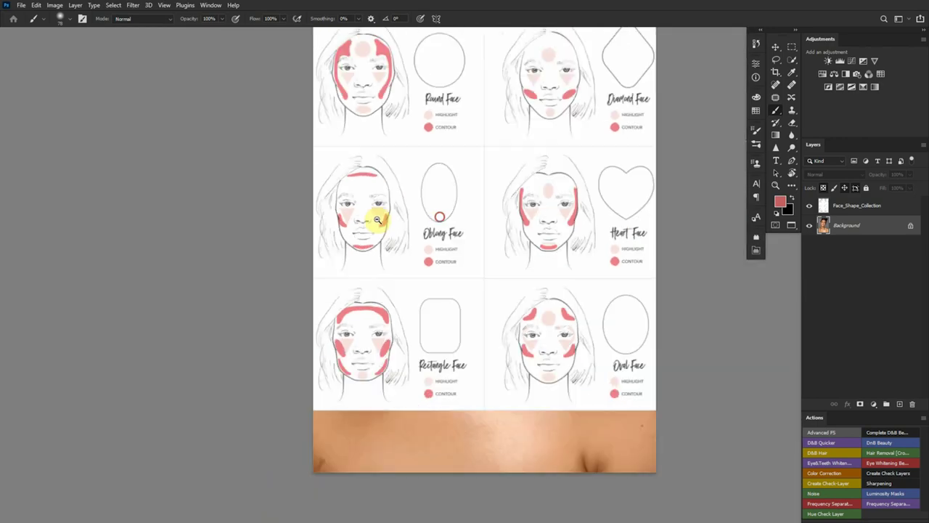
scroll(392, 218, up, 3)
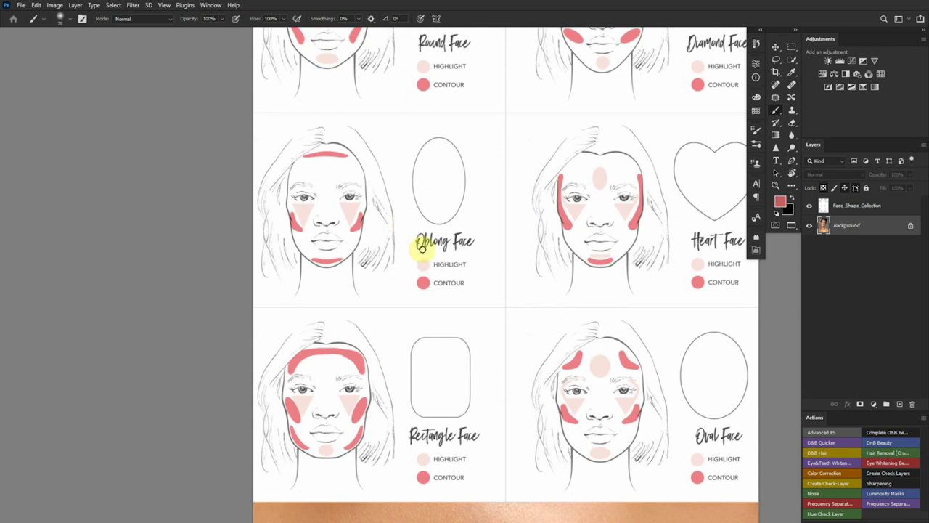
click(808, 206)
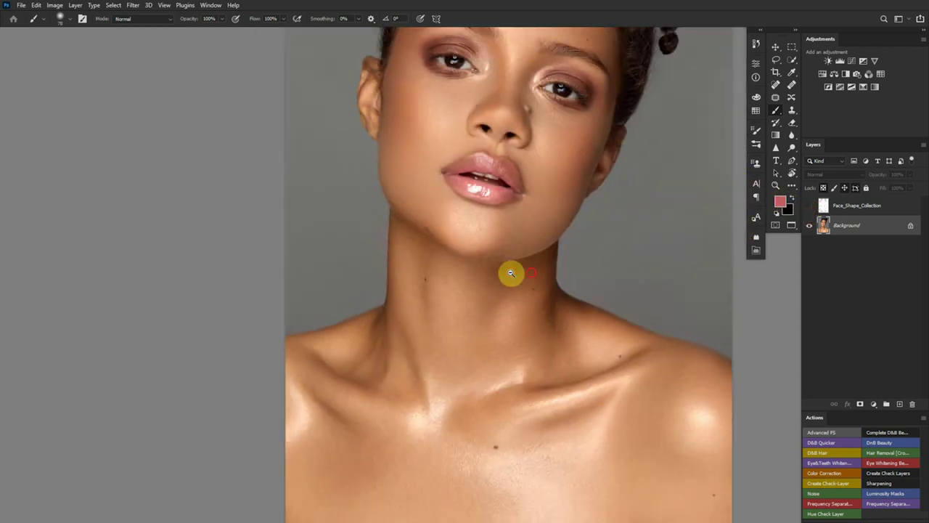
scroll(508, 254, down, 3)
scroll(518, 196, up, 2)
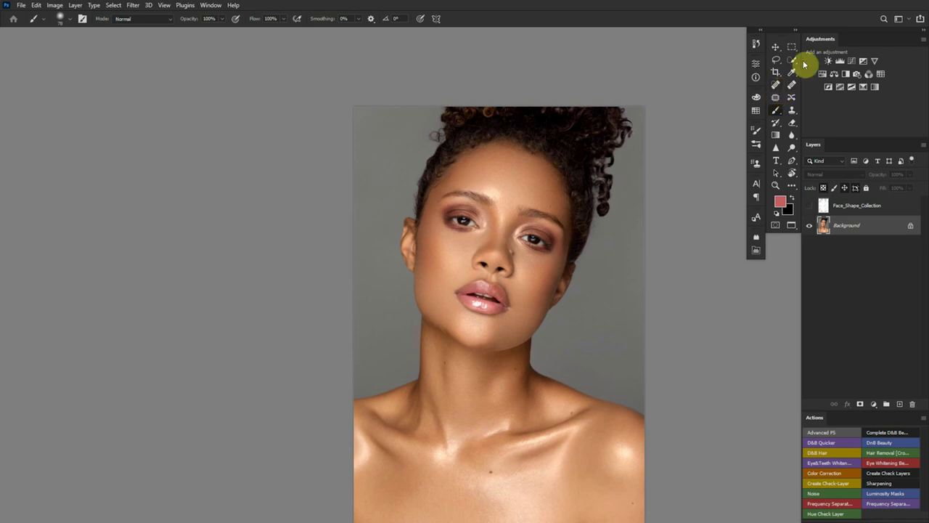
Outline narrow contour areas beneath both cheekbones with the Lasso tool, adding the second area to the first.
click(777, 63)
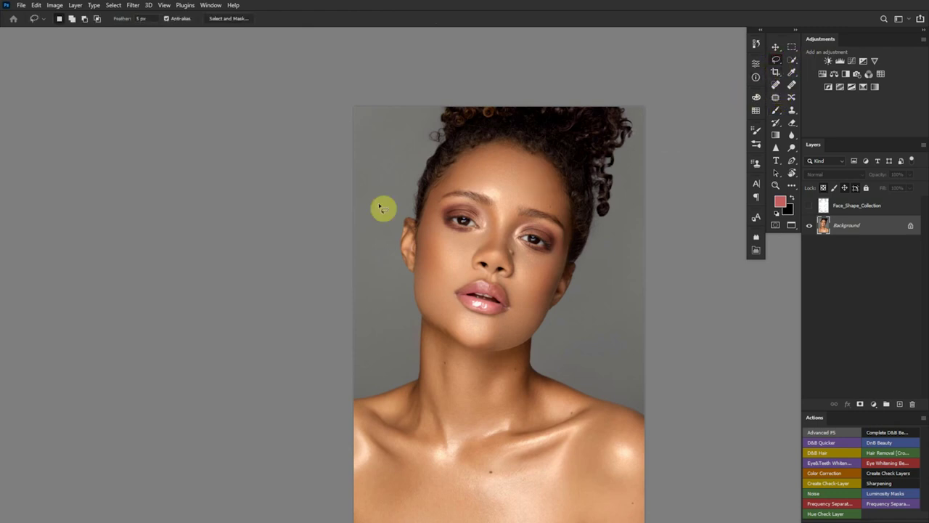
scroll(409, 193, down, 3)
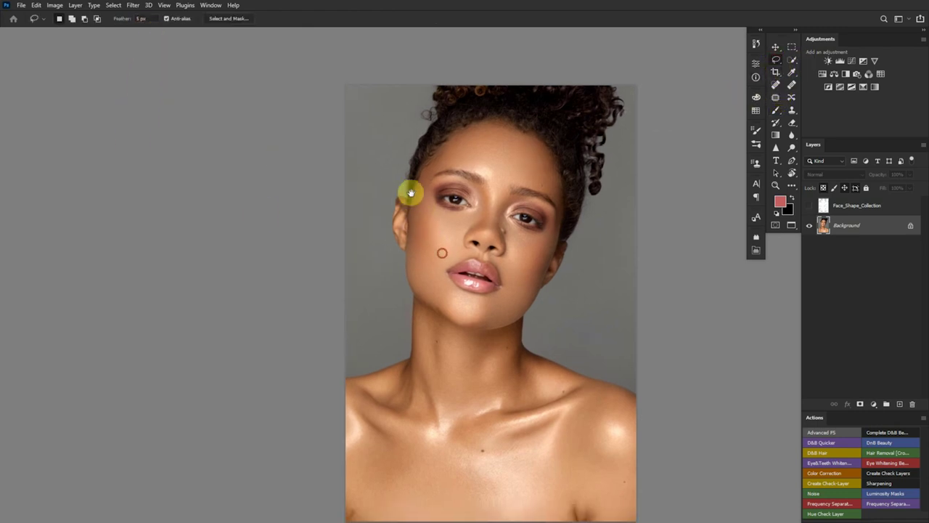
scroll(453, 214, down, 2)
scroll(434, 221, up, 1)
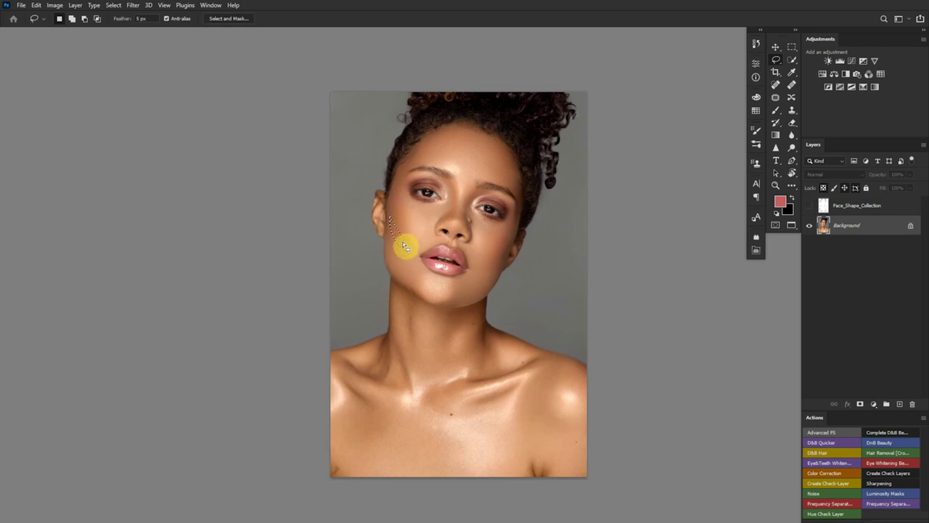
drag(405, 247, 407, 252)
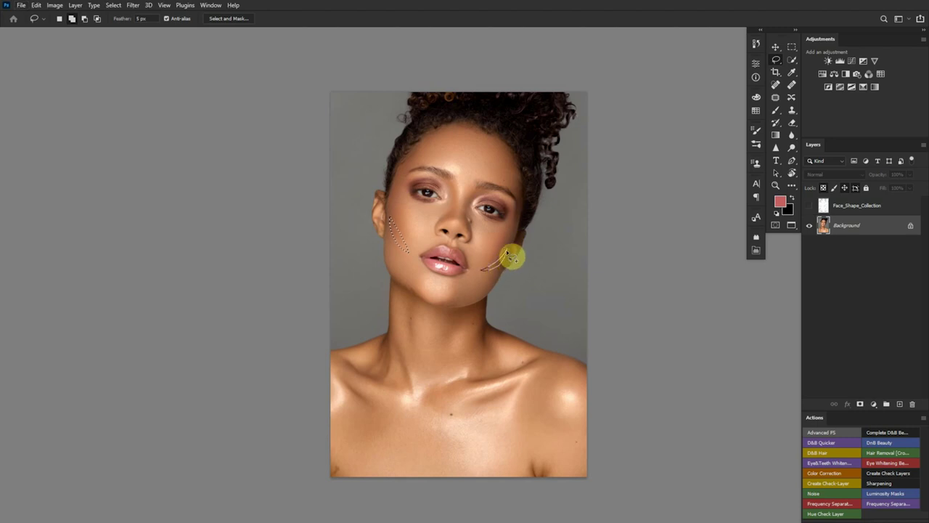
drag(508, 254, 509, 256)
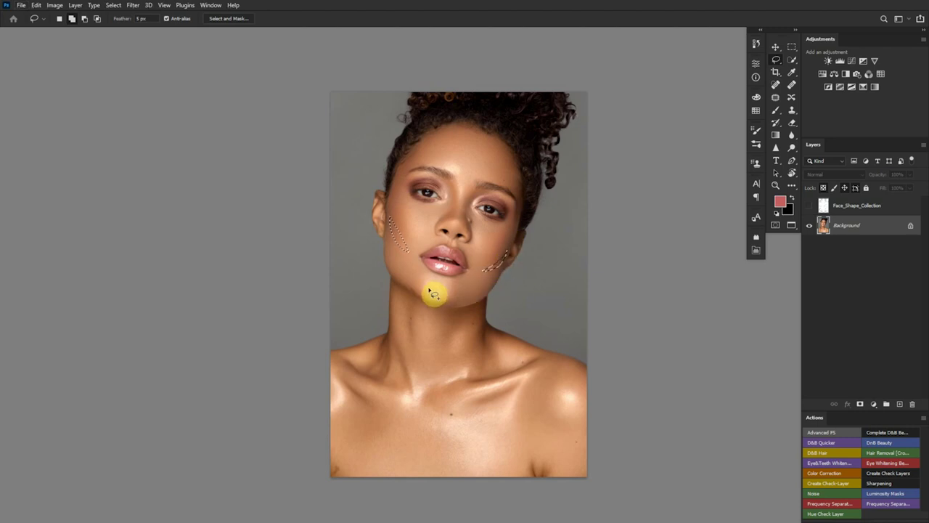
Add the curved chin edge, the forehead hairline and the sides of the nose bridge to the lasso selection.
mouse_move(418, 284)
mouse_down()
mouse_move(442, 307)
mouse_move(458, 303)
mouse_move(436, 294)
mouse_up()
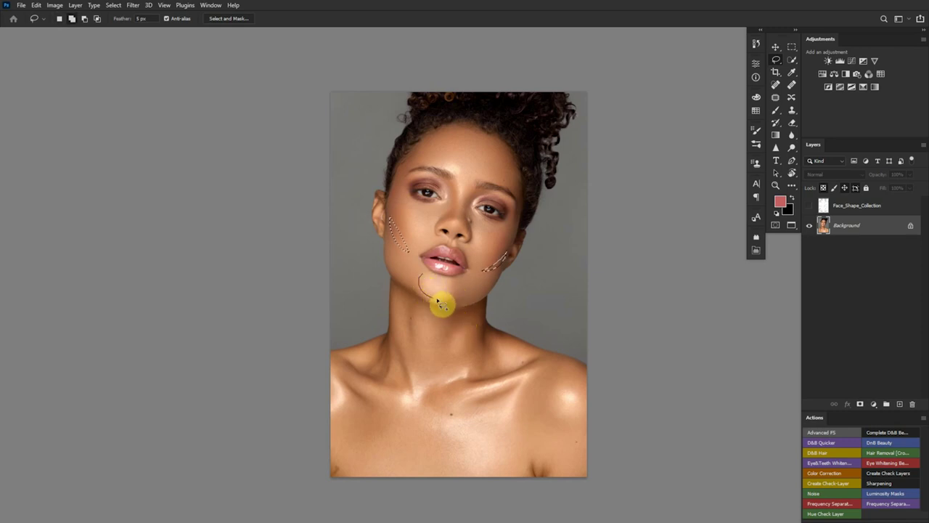
mouse_move(459, 283)
mouse_down()
mouse_move(429, 305)
mouse_move(422, 273)
mouse_up()
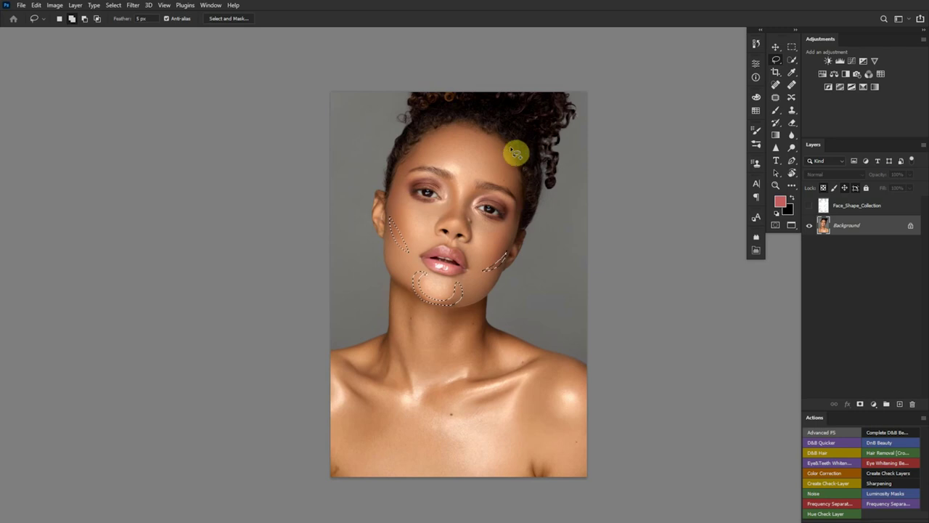
mouse_move(515, 156)
mouse_down()
mouse_move(496, 131)
mouse_move(461, 123)
mouse_move(428, 131)
mouse_move(413, 147)
mouse_move(473, 133)
mouse_move(519, 161)
mouse_up()
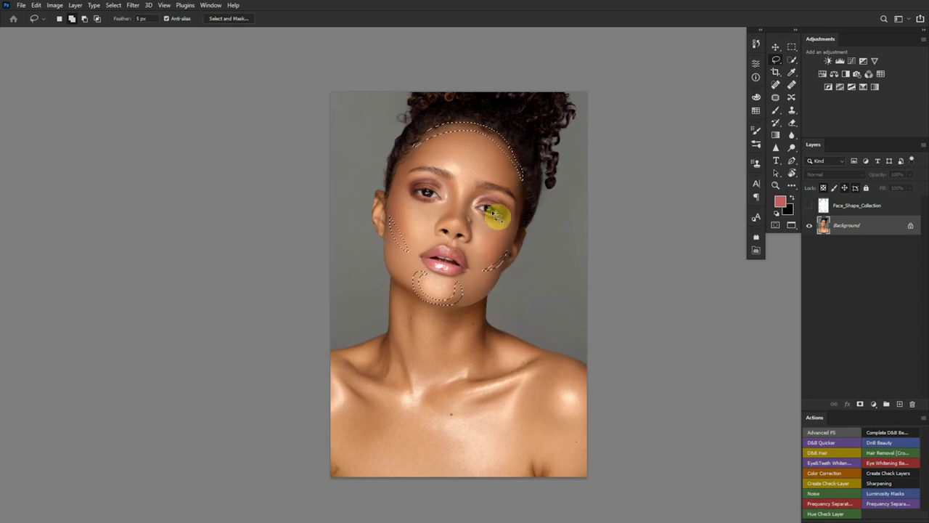
mouse_move(450, 178)
mouse_down()
mouse_move(450, 214)
mouse_move(456, 183)
mouse_up()
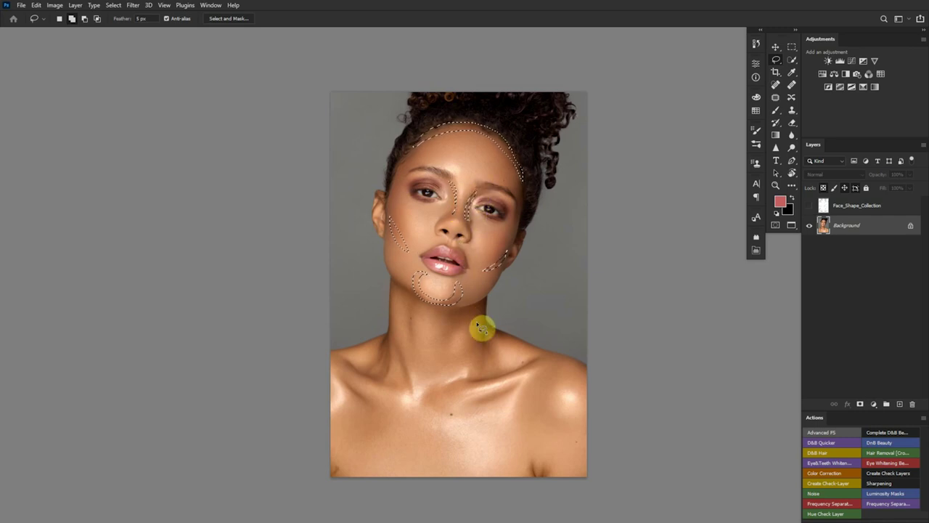
Add the shadow areas along both collarbones to the contour selection with the Lasso tool.
mouse_move(378, 423)
mouse_down()
mouse_move(356, 394)
mouse_move(382, 417)
mouse_up()
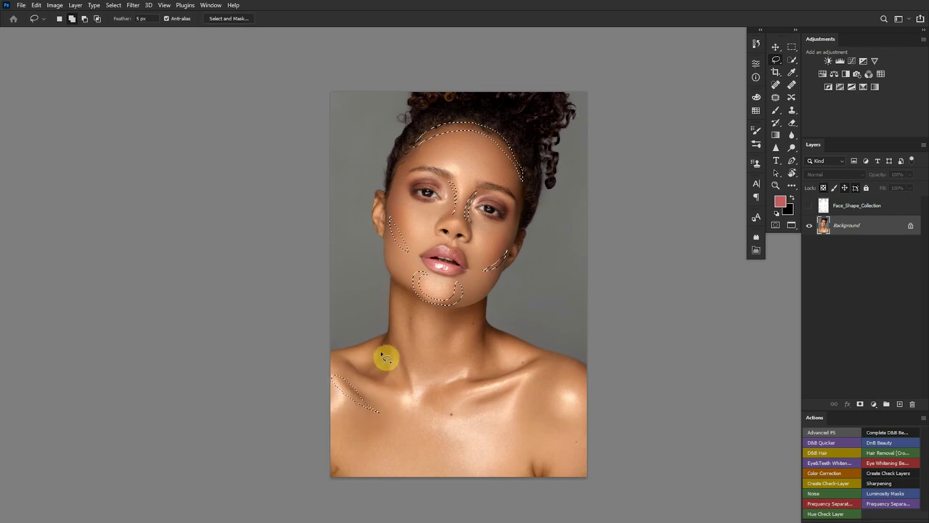
drag(353, 369, 349, 361)
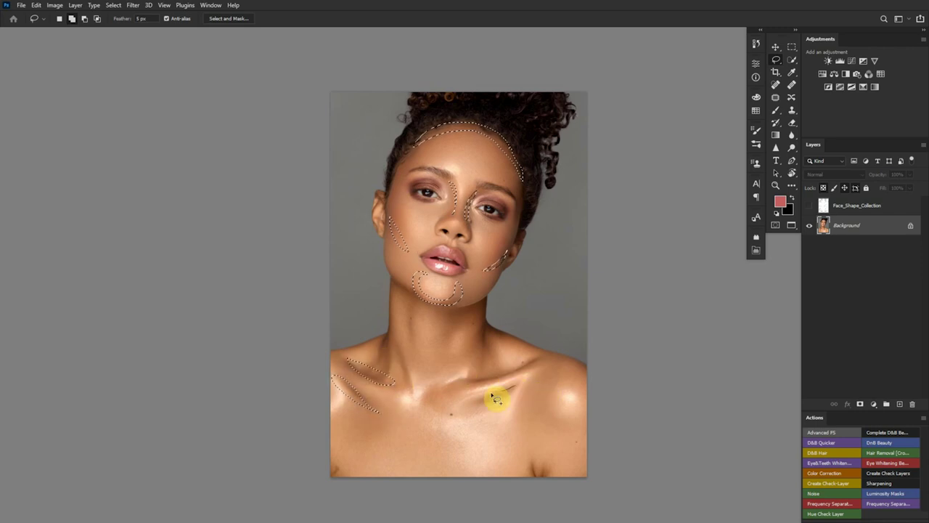
mouse_move(495, 399)
mouse_down()
mouse_move(529, 386)
mouse_move(471, 412)
mouse_move(458, 375)
mouse_move(450, 388)
mouse_up()
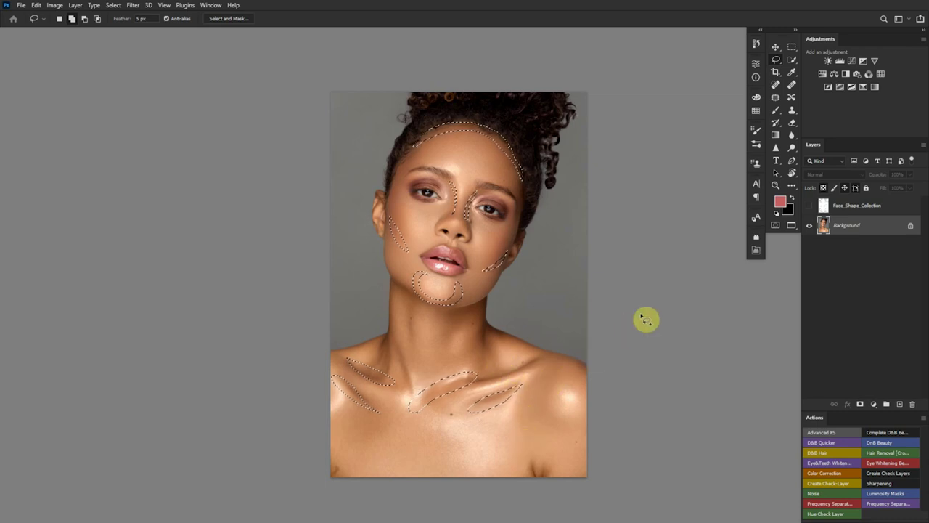
Add a Curves adjustment layer from the selection and darken the contour areas by lowering a midtone point at input 145.
click(840, 61)
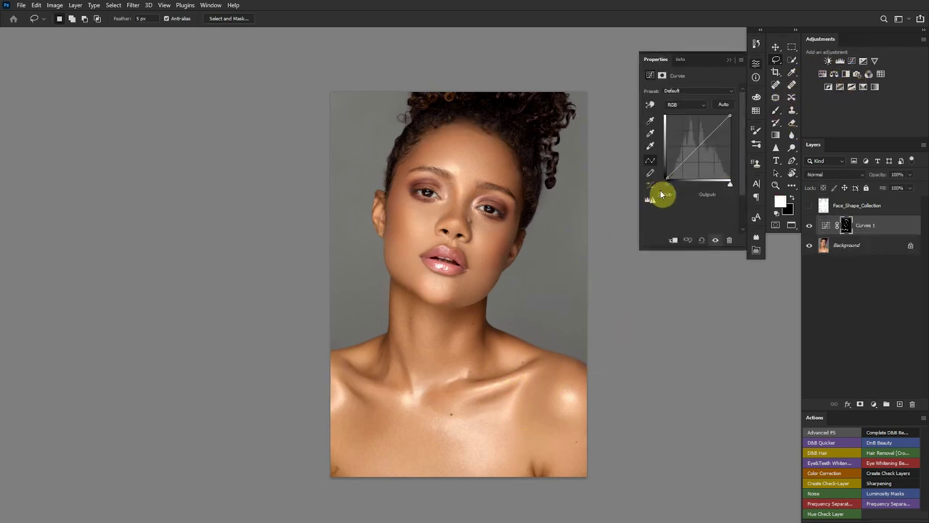
drag(710, 162, 703, 153)
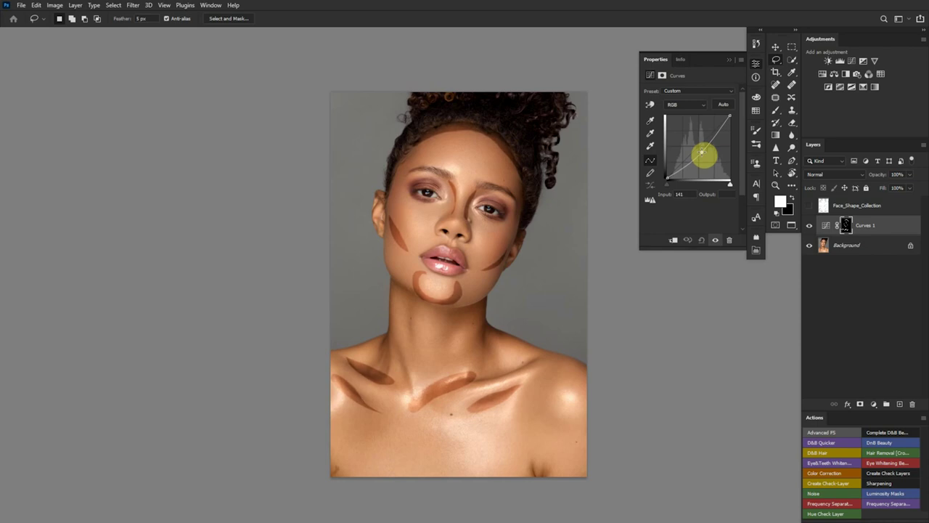
drag(702, 151, 703, 153)
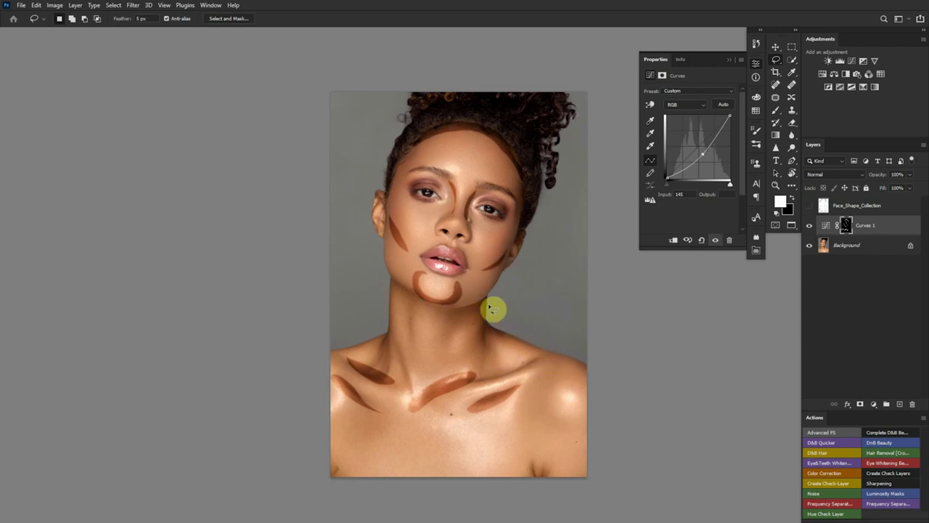
Soften the Curves 1 mask with a Gaussian Blur of 40 pixels radius.
click(134, 10)
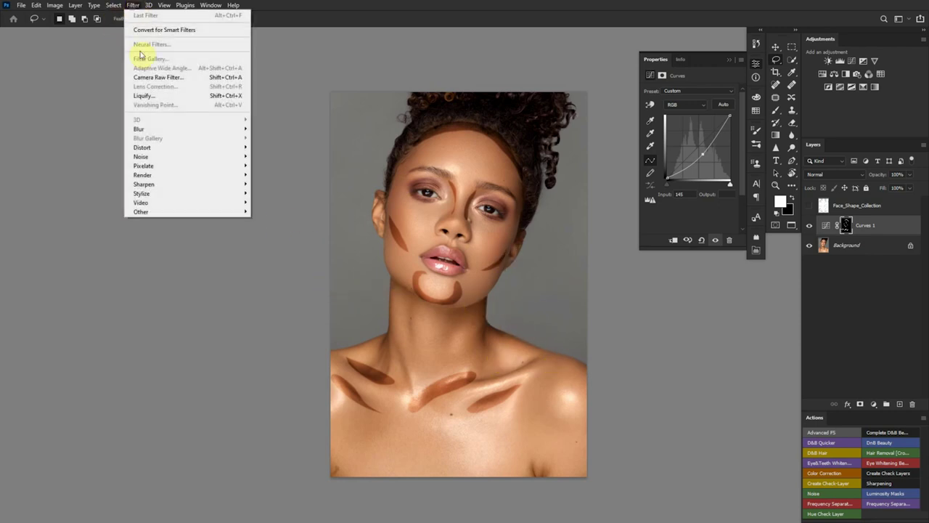
mouse_move(234, 130)
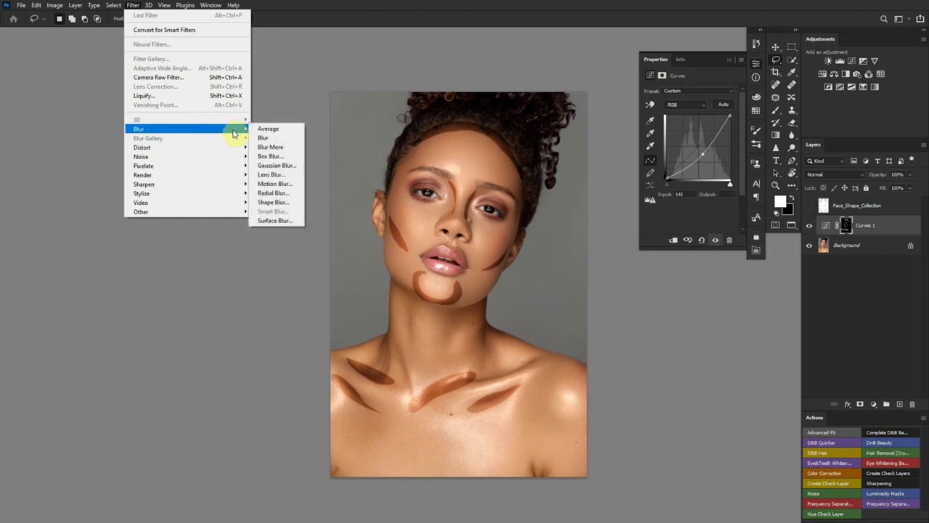
click(284, 167)
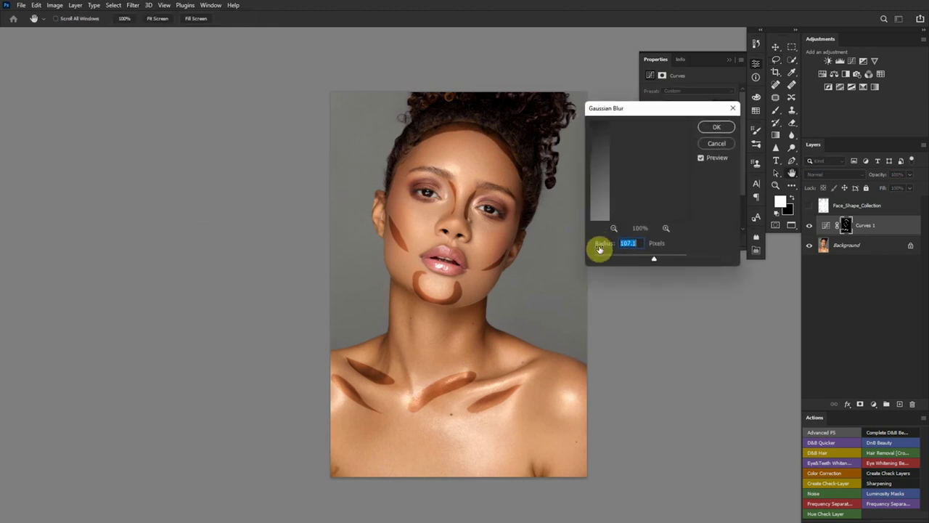
drag(653, 258, 642, 258)
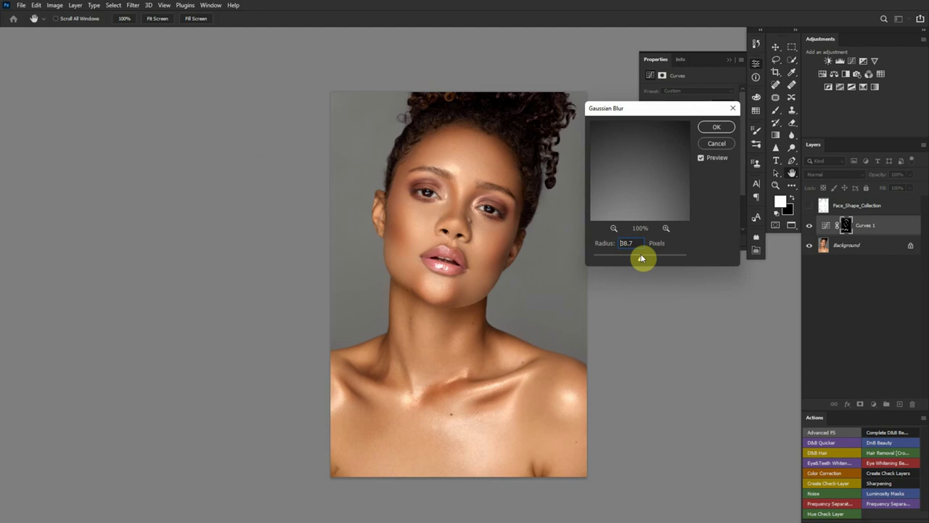
drag(642, 258, 636, 258)
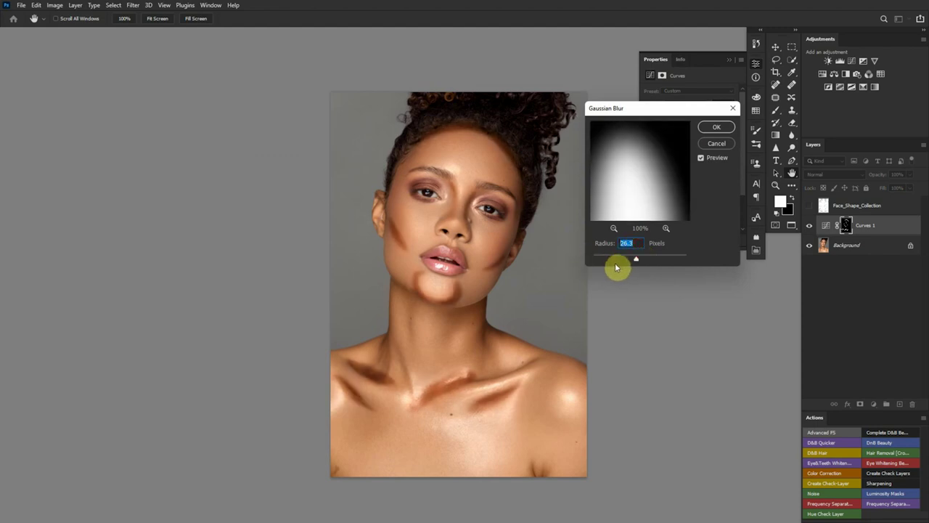
text(50)
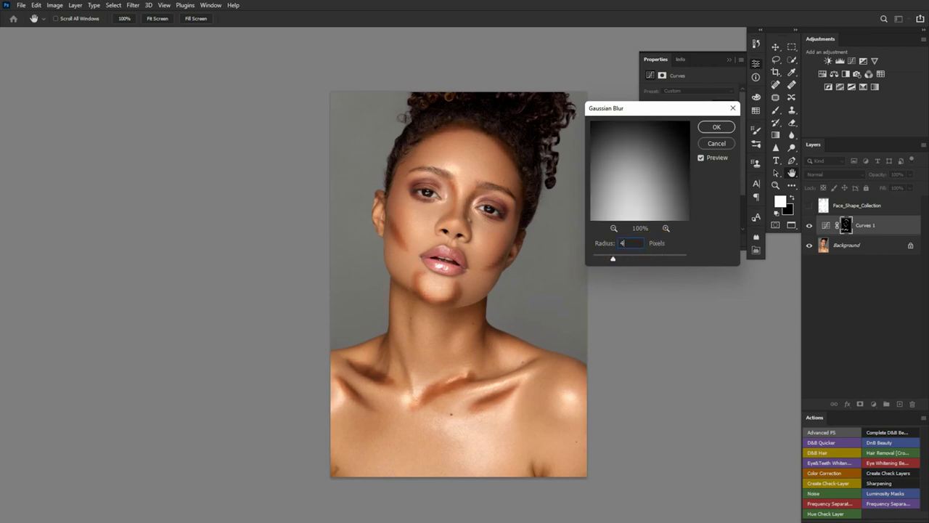
text(40)
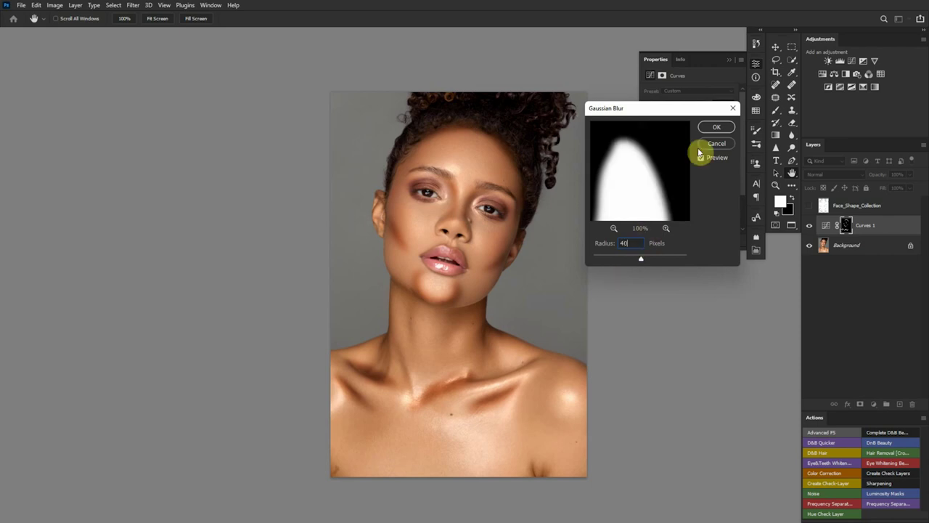
click(716, 128)
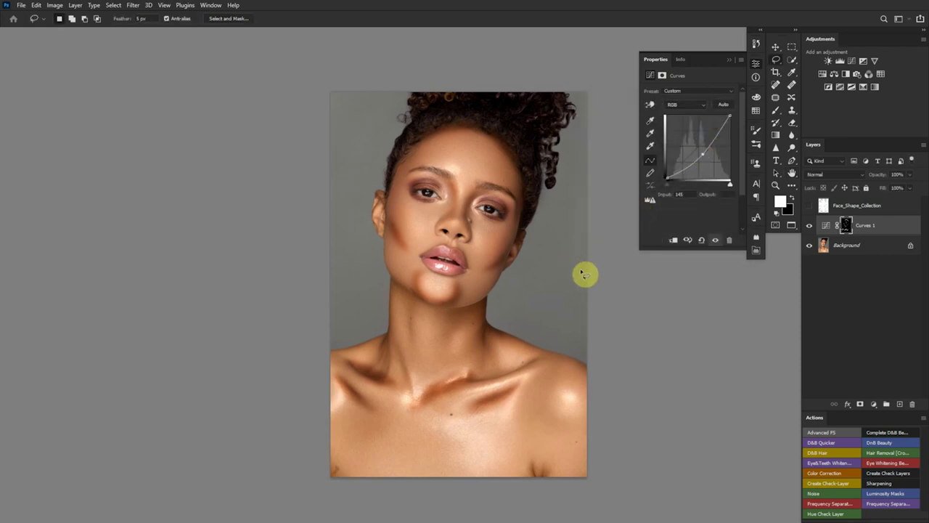
Reapply the same Gaussian Blur to the Curves 1 mask repeatedly until the contour edges blend smoothly into the skin.
click(133, 6)
click(165, 17)
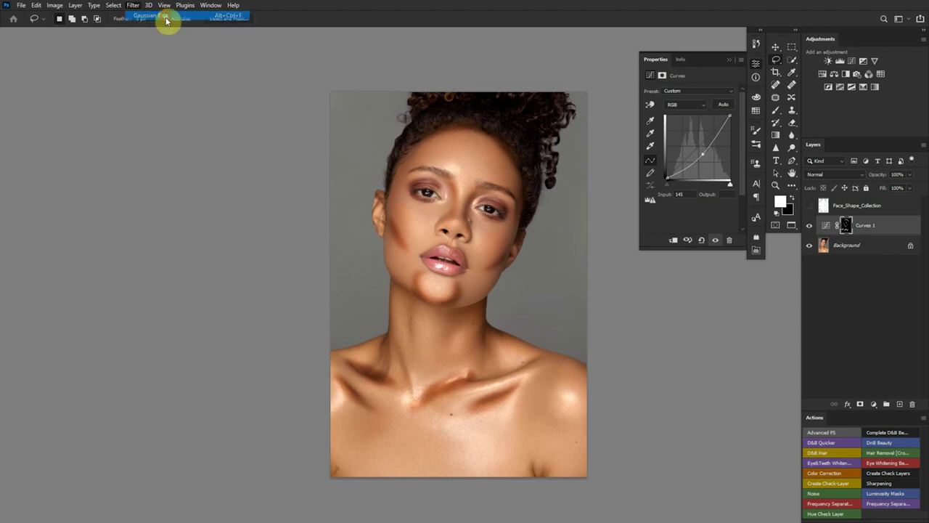
click(133, 6)
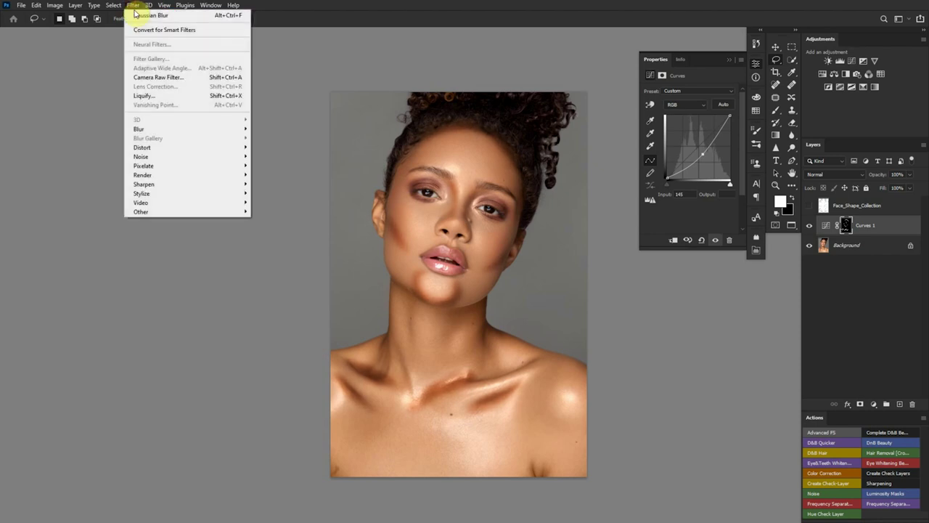
click(135, 7)
click(136, 8)
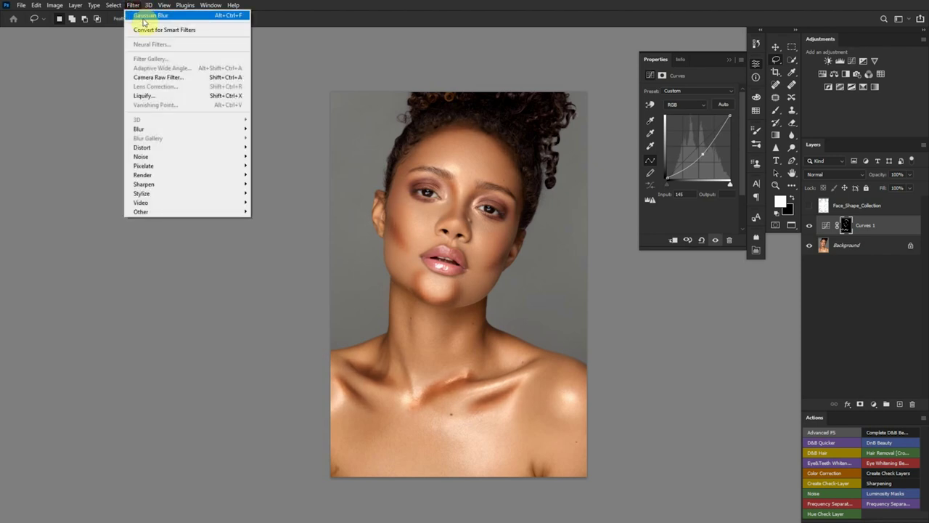
click(144, 17)
click(133, 7)
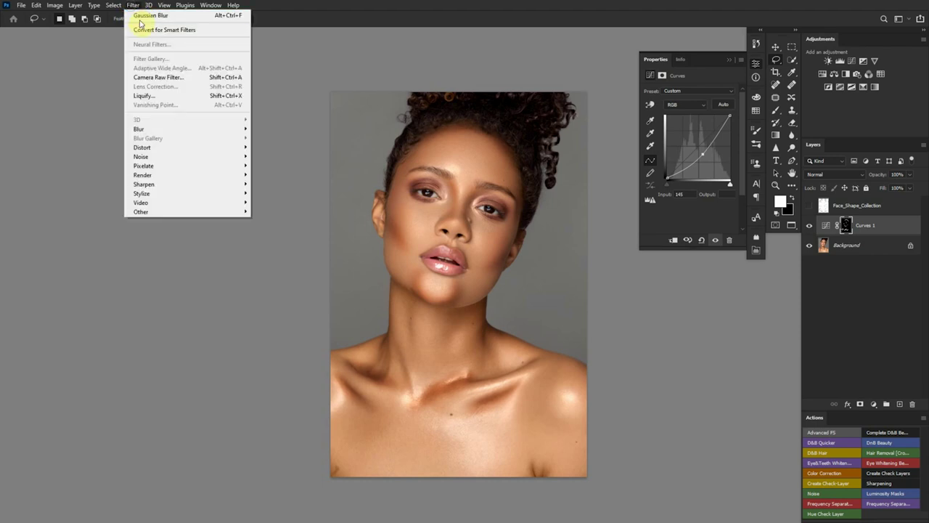
click(138, 16)
click(135, 6)
click(140, 19)
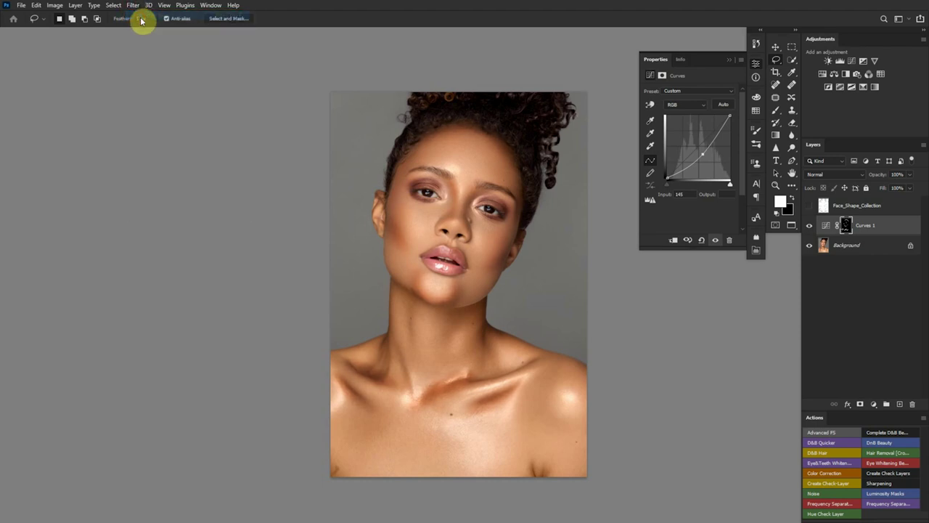
click(134, 6)
click(137, 19)
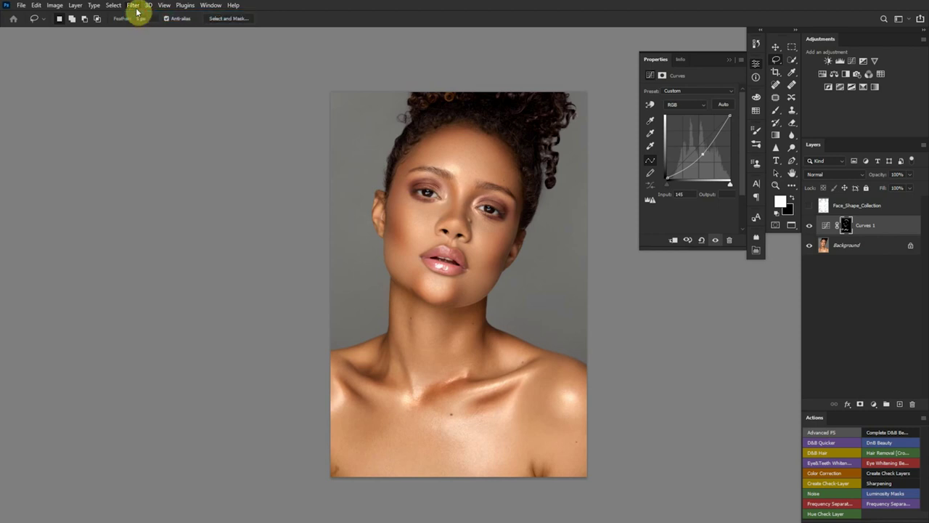
click(134, 7)
click(138, 19)
click(133, 7)
click(138, 17)
click(134, 7)
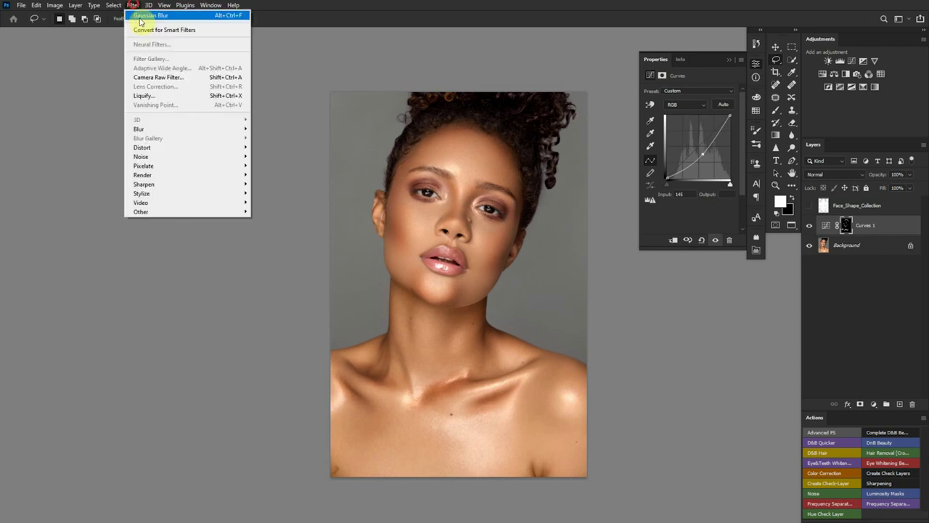
click(137, 18)
click(134, 7)
click(140, 18)
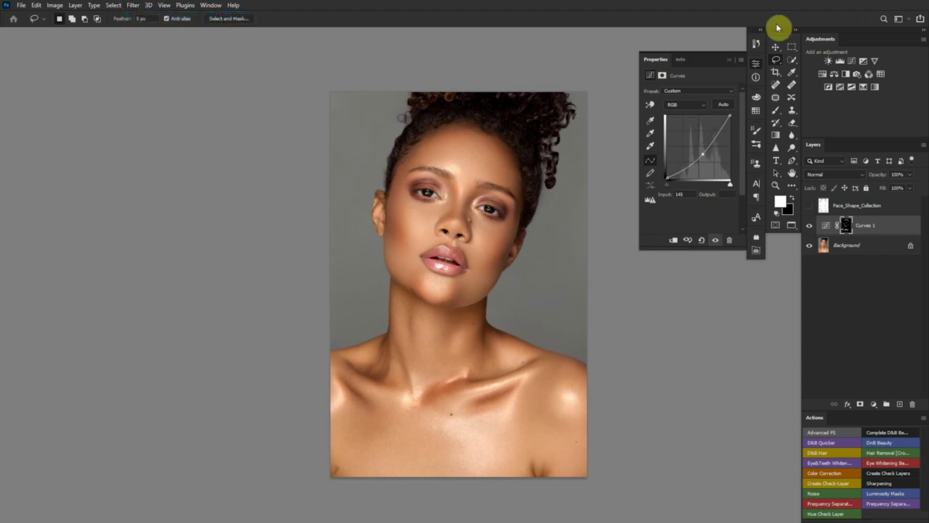
Review the repeated blur entries in the history and compare the portrait with the Curves 1 layer hidden and shown.
click(757, 45)
drag(743, 129, 739, 149)
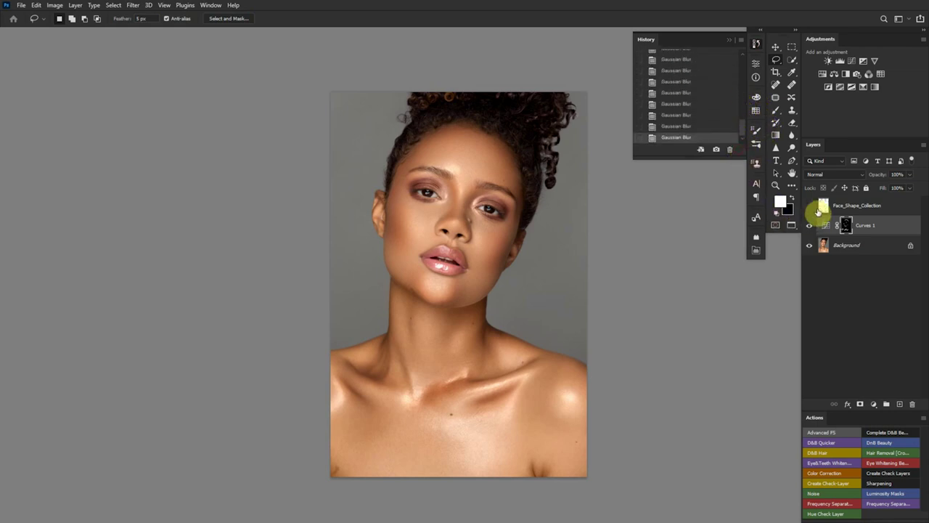
click(809, 226)
click(810, 226)
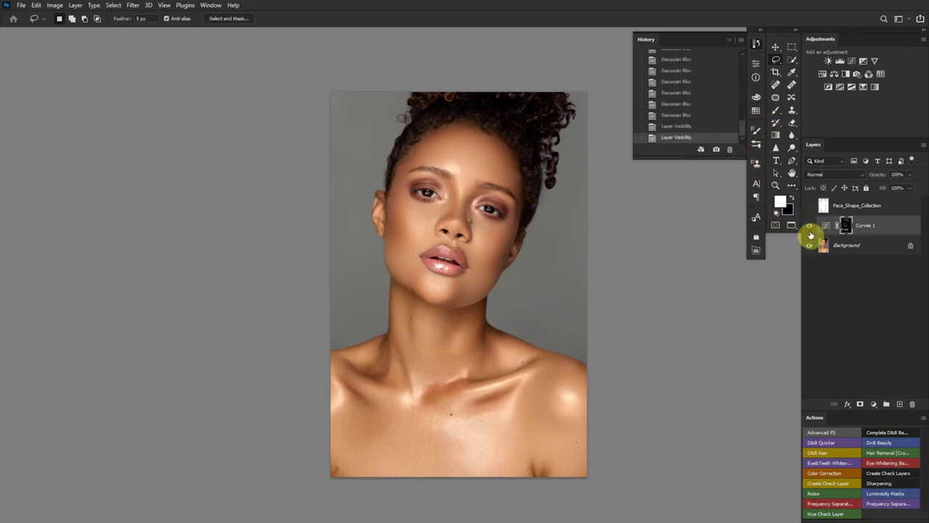
click(810, 226)
click(810, 226)
Reduce the Curves 1 layer's opacity to 50% and compare the portrait with and without the contour.
mouse_move(886, 177)
mouse_down()
mouse_move(876, 178)
mouse_move(899, 172)
mouse_move(874, 177)
mouse_up()
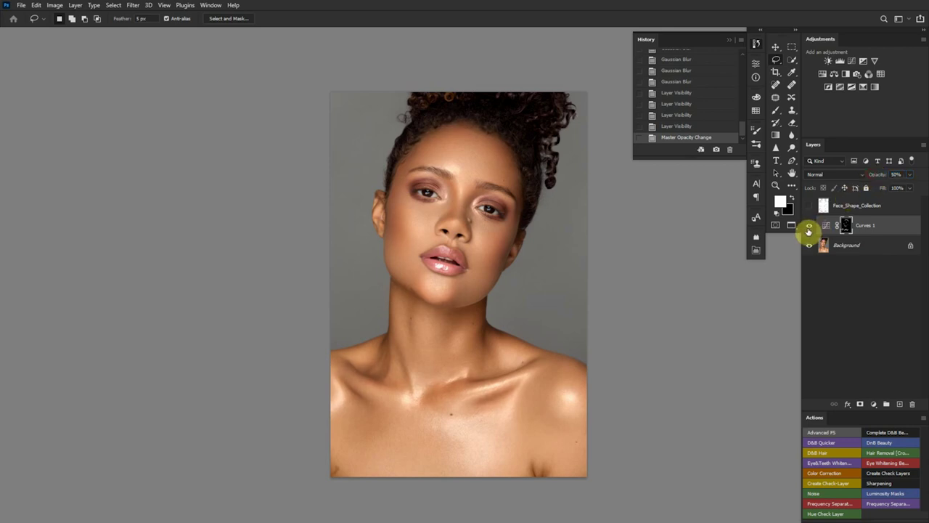
click(809, 228)
click(810, 228)
click(810, 228)
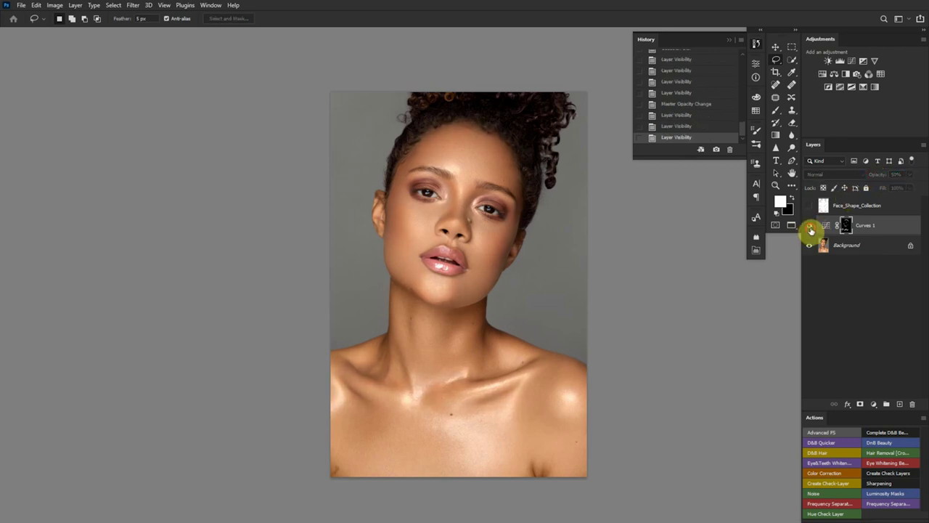
click(810, 228)
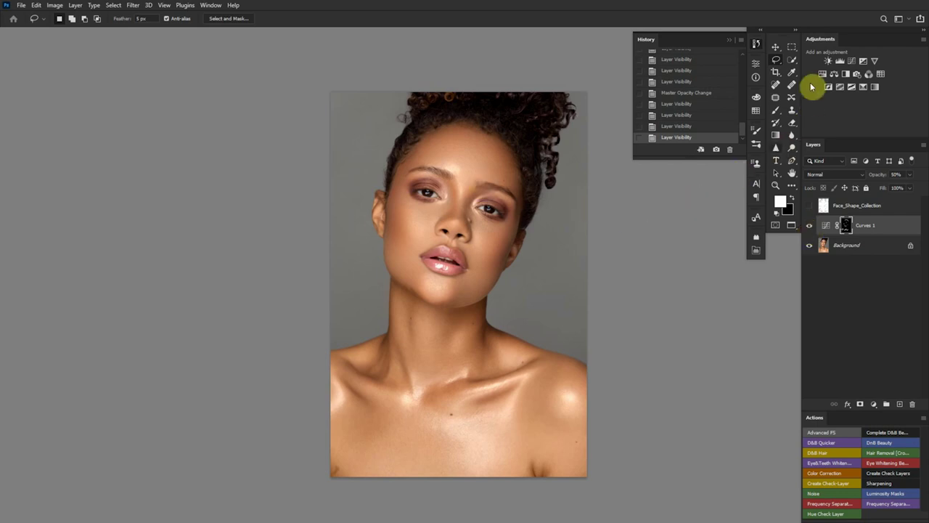
Check the highlight zones on the face shape chart, hide it, and lasso a triangular area beneath each eye.
click(810, 206)
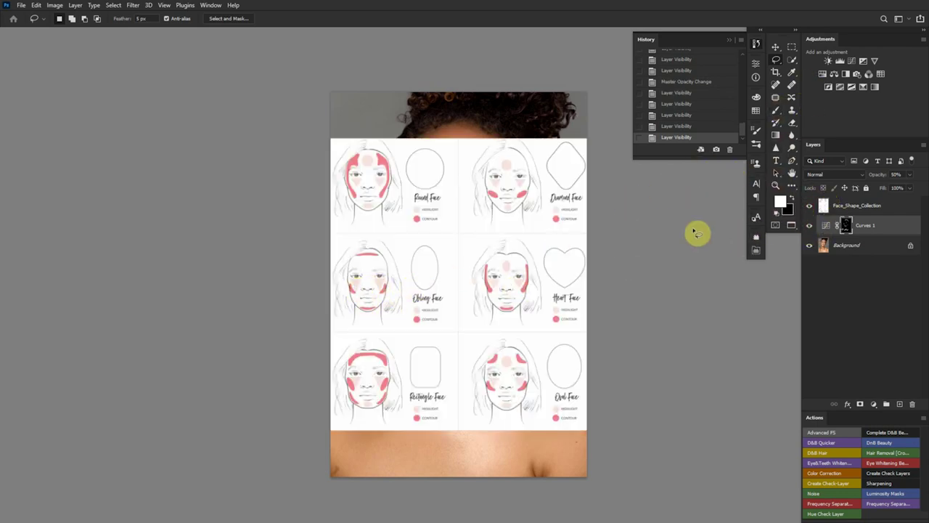
click(810, 206)
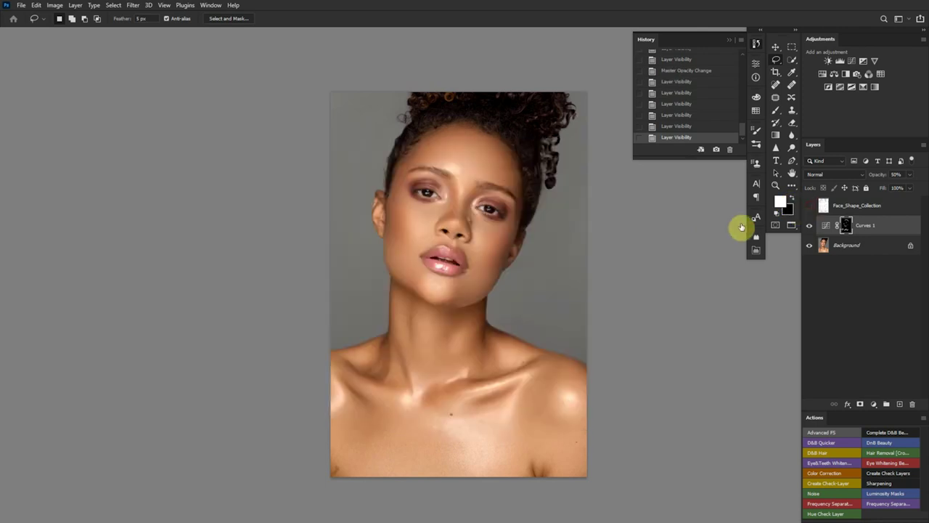
mouse_move(431, 210)
mouse_down()
mouse_move(407, 208)
mouse_move(418, 244)
mouse_move(443, 213)
mouse_move(403, 211)
mouse_move(422, 248)
mouse_move(436, 216)
mouse_up()
click(440, 217)
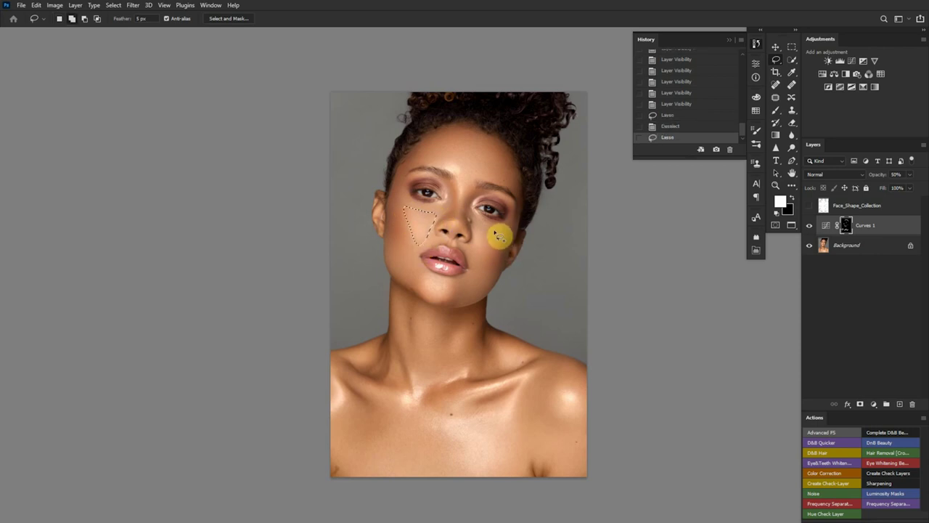
mouse_move(496, 233)
mouse_down()
mouse_move(476, 227)
mouse_move(484, 262)
mouse_move(504, 253)
mouse_up()
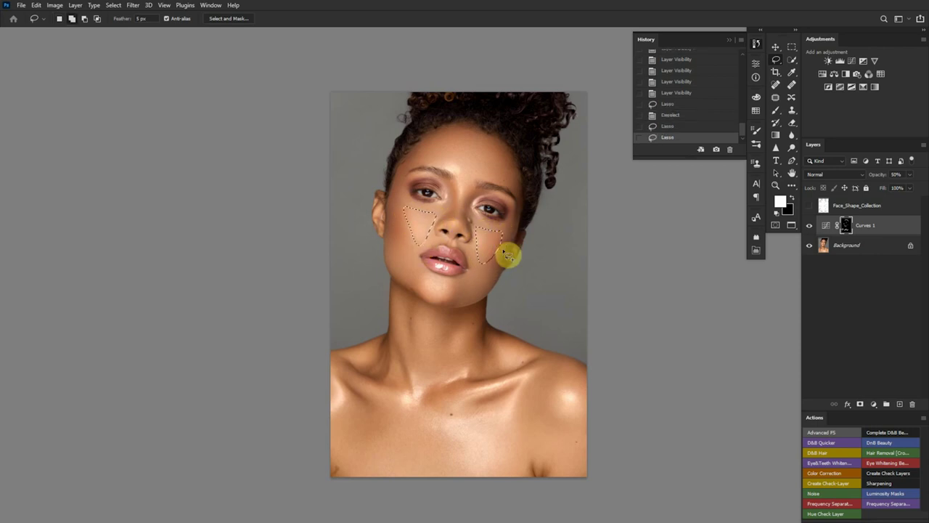
Brighten the under-eye areas with a new Curves layer, raising a point at input 116, and soften its mask with Gaussian Blur.
click(852, 61)
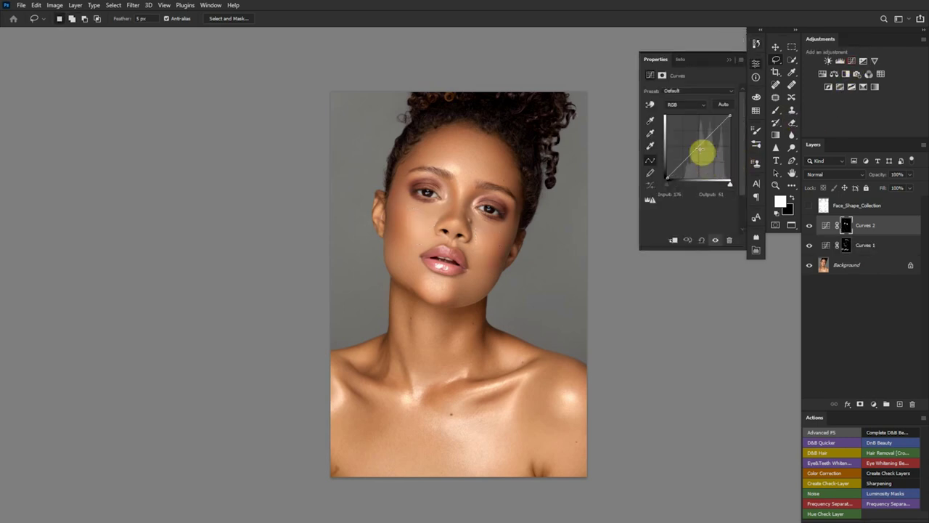
mouse_move(701, 151)
mouse_down()
mouse_move(689, 133)
mouse_move(696, 146)
mouse_up()
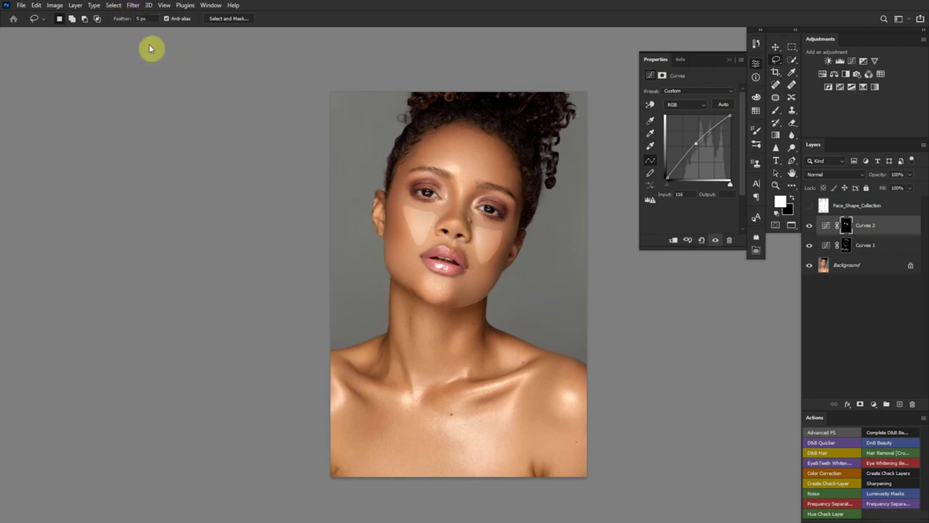
click(133, 6)
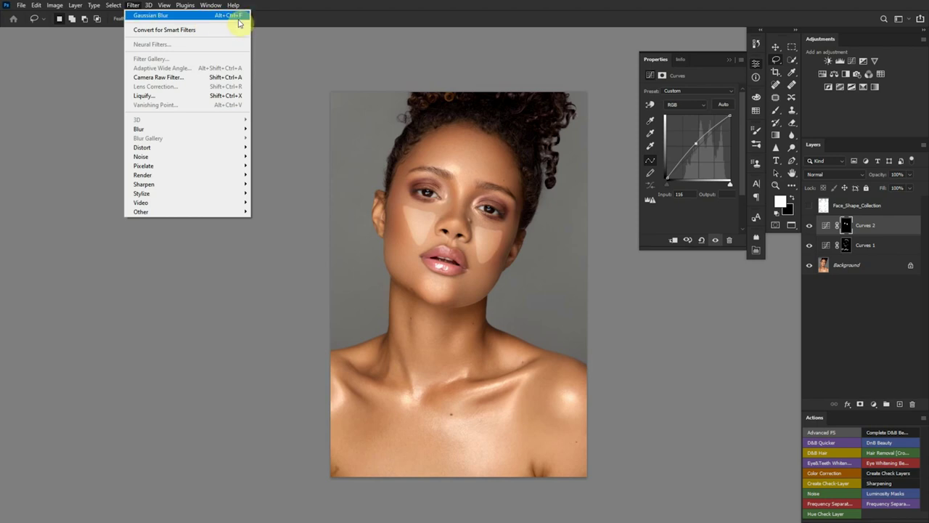
click(319, 29)
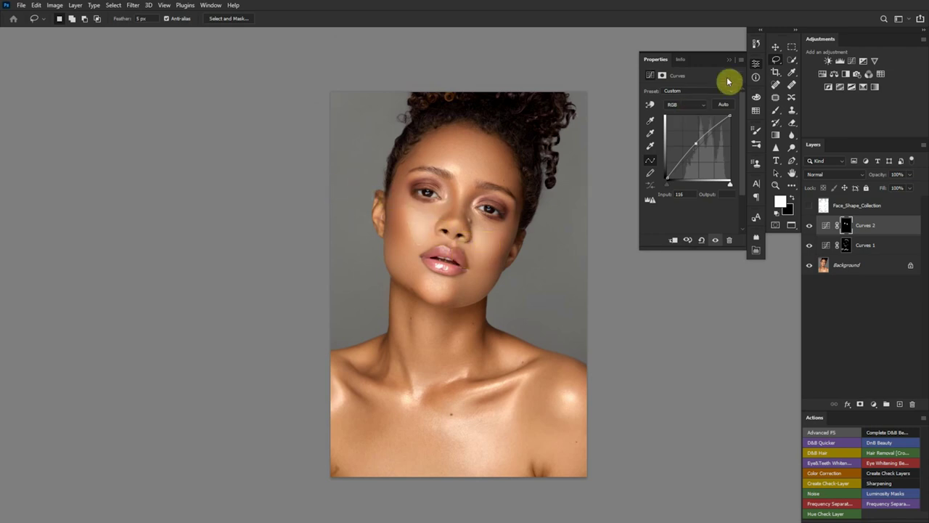
Review the blur entries in the history and reduce the opacity of the Curves 2 highlight layer.
click(757, 44)
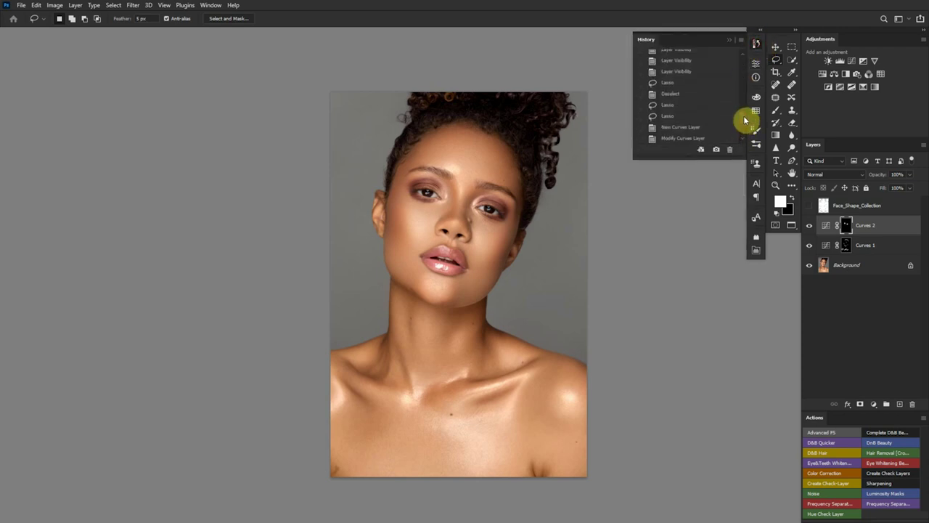
scroll(745, 122, up, 3)
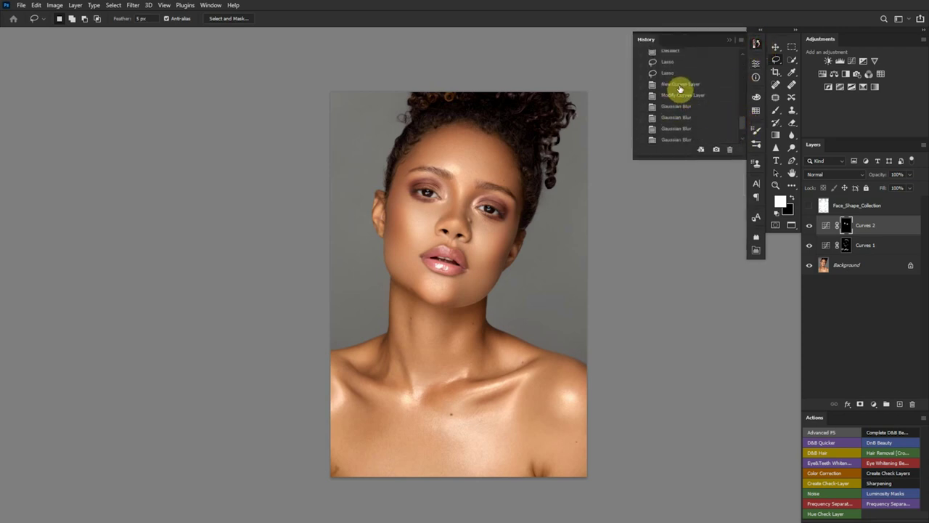
scroll(737, 129, down, 3)
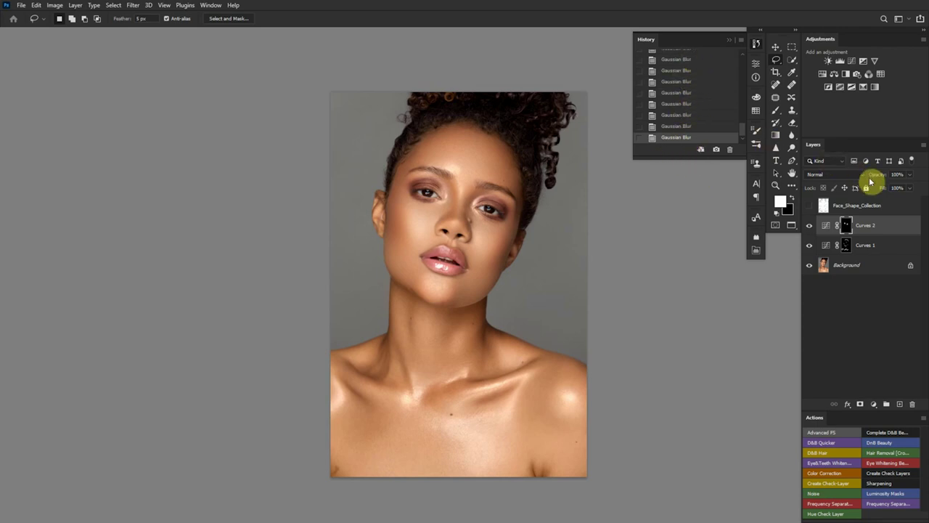
drag(880, 177, 867, 191)
Group the Curves 1 and Curves 2 layers and name the group G DNB.
ctrl+click(885, 240)
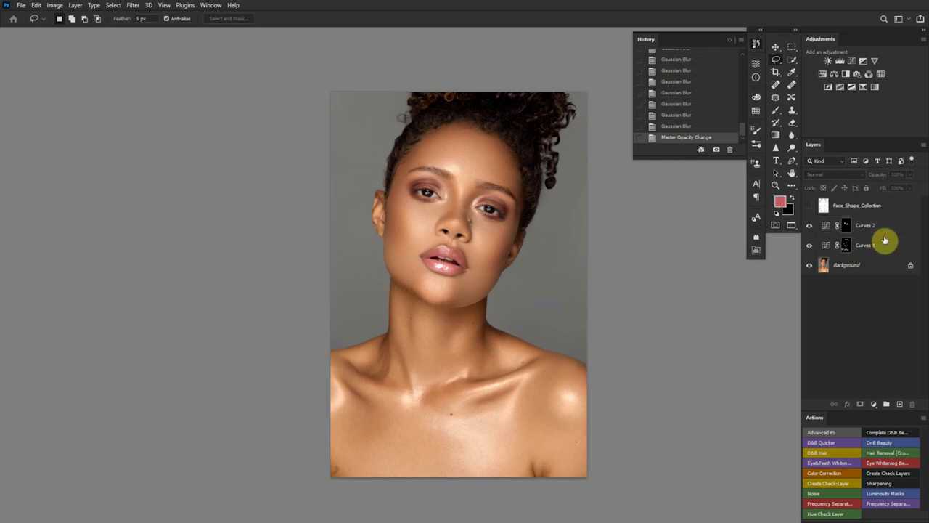
click(884, 226)
shift+click(884, 245)
key(ctrl+g)
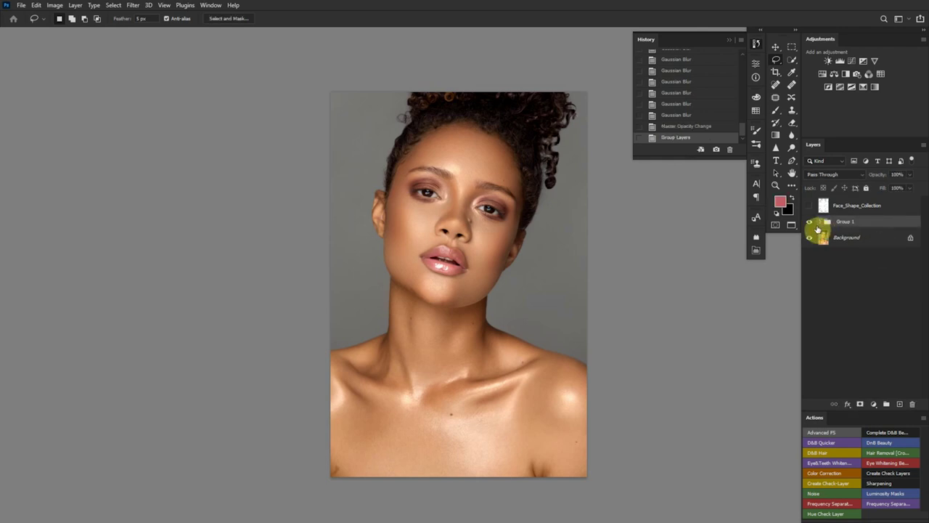
double_click(844, 225)
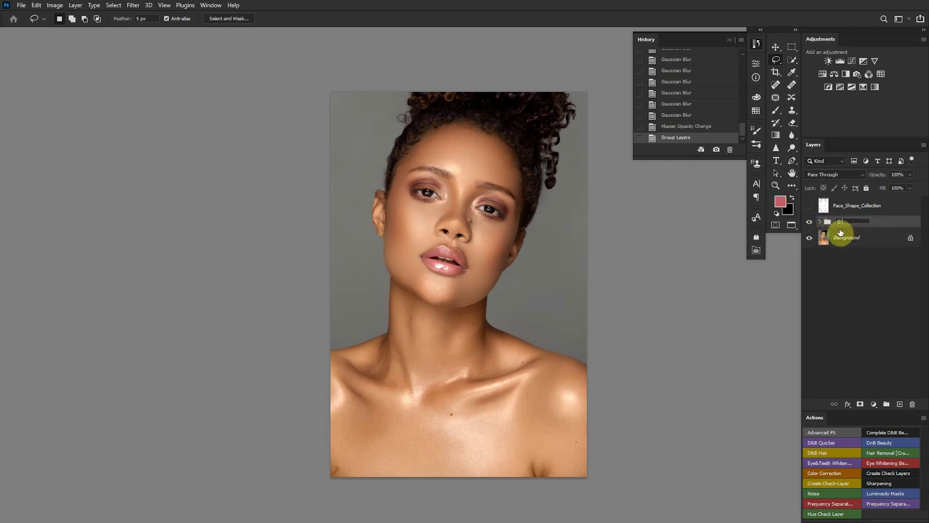
text(G DNB)
key(Return)
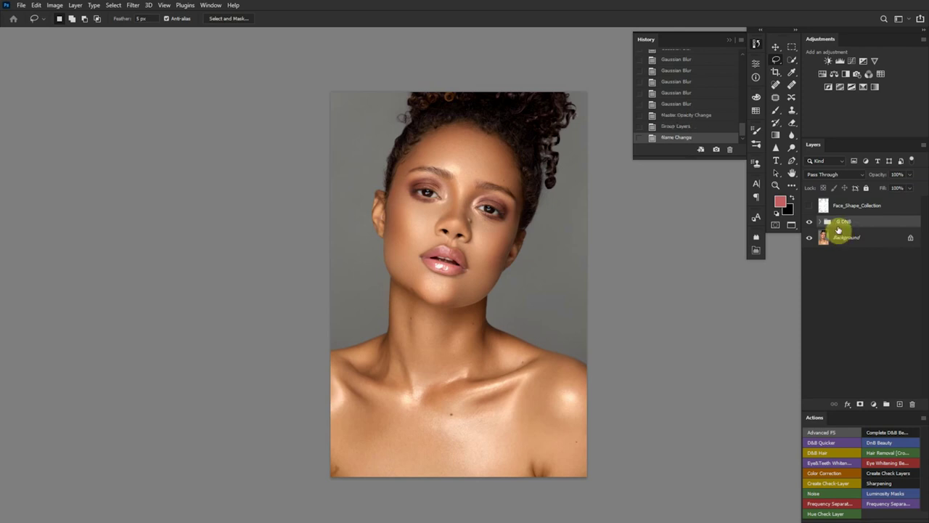
Compare the portrait with the G DNB group hidden and shown, and inspect the layers inside the group.
click(810, 222)
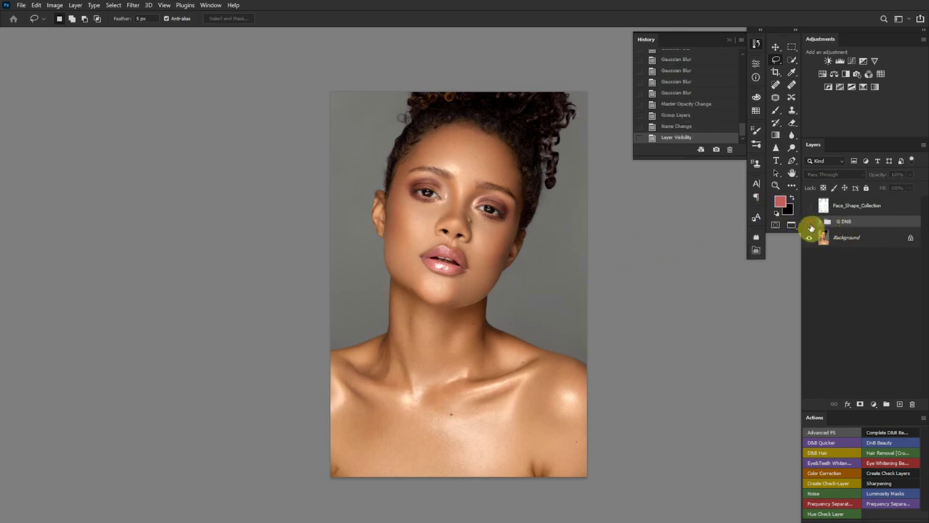
click(810, 223)
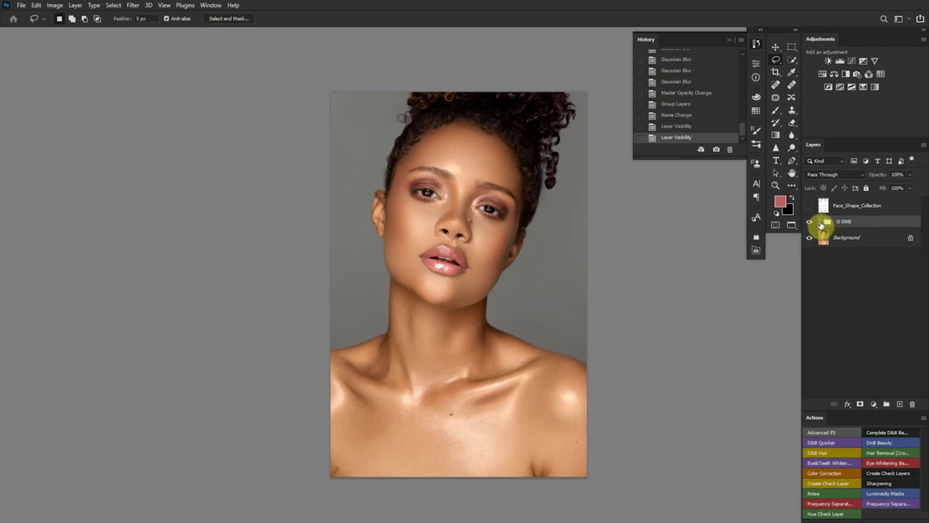
click(820, 222)
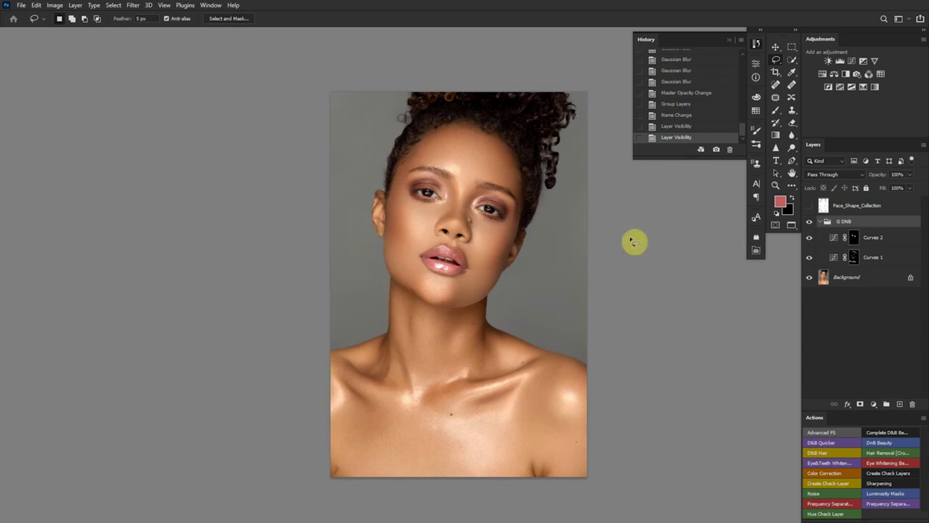
click(821, 221)
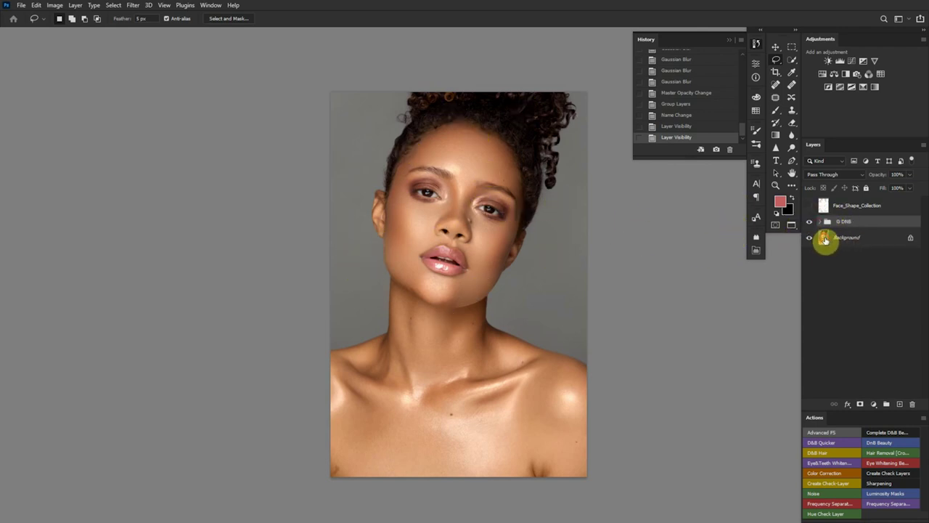
Select the subject from the Background layer and use the selection as a layer mask on the G DNB group.
click(825, 239)
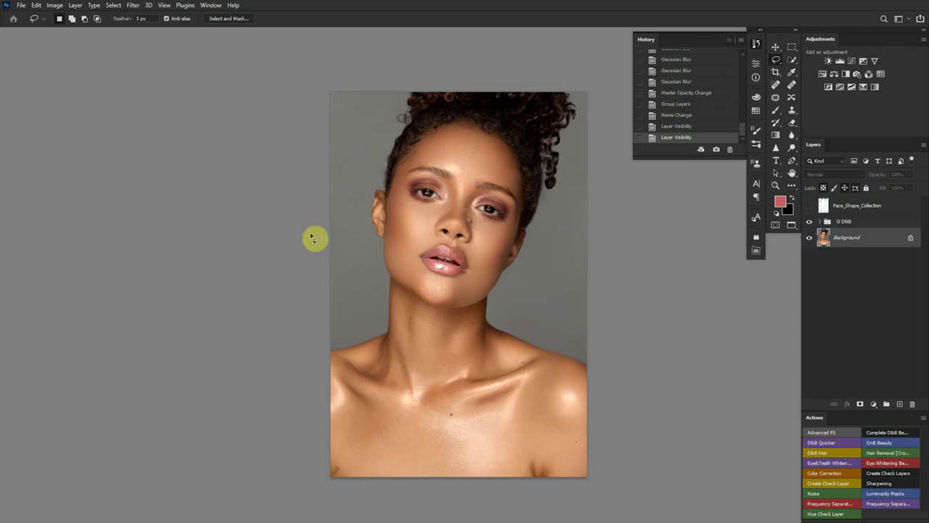
click(792, 64)
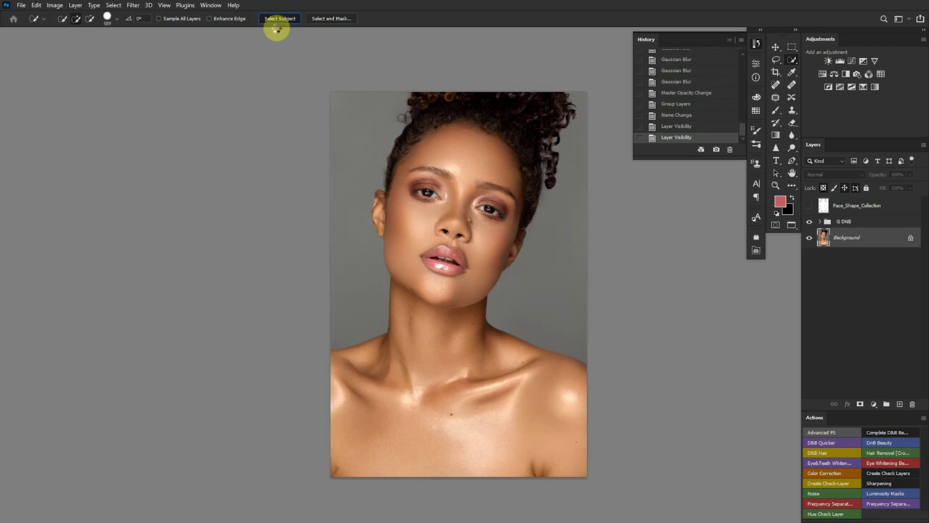
click(276, 25)
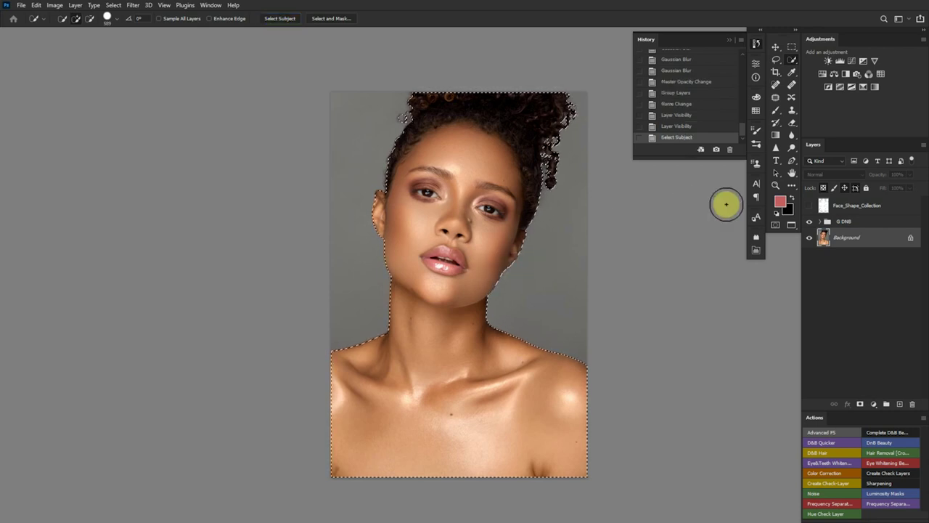
click(852, 225)
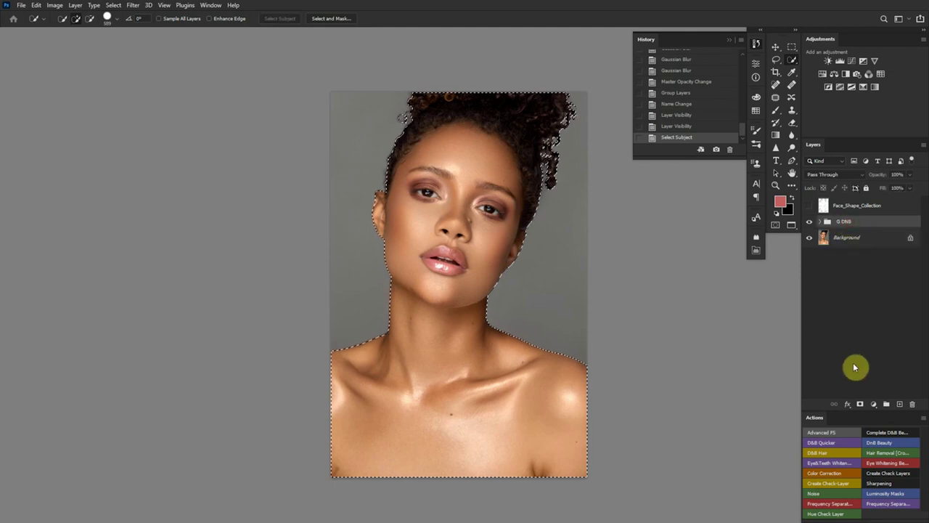
click(860, 404)
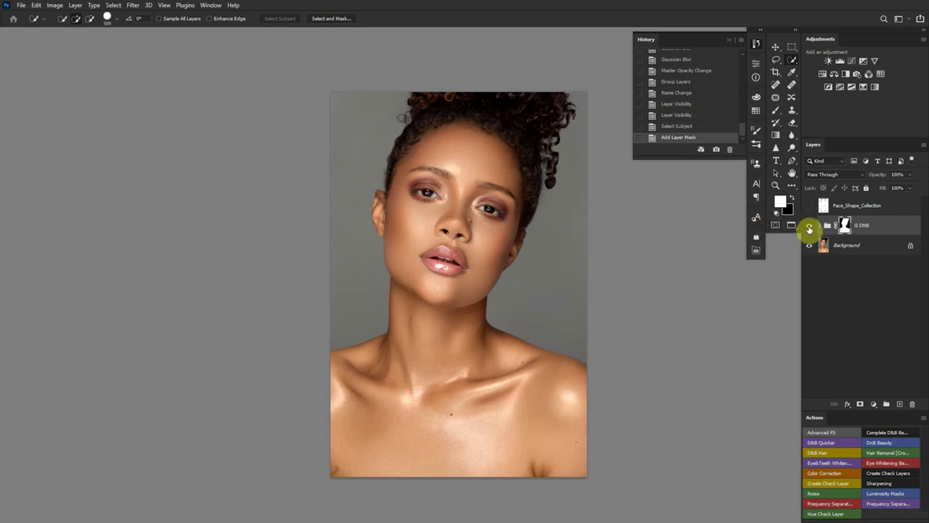
Reduce the G DNB group's opacity to 77%, comparing the portrait with the group hidden and shown.
click(810, 227)
click(810, 227)
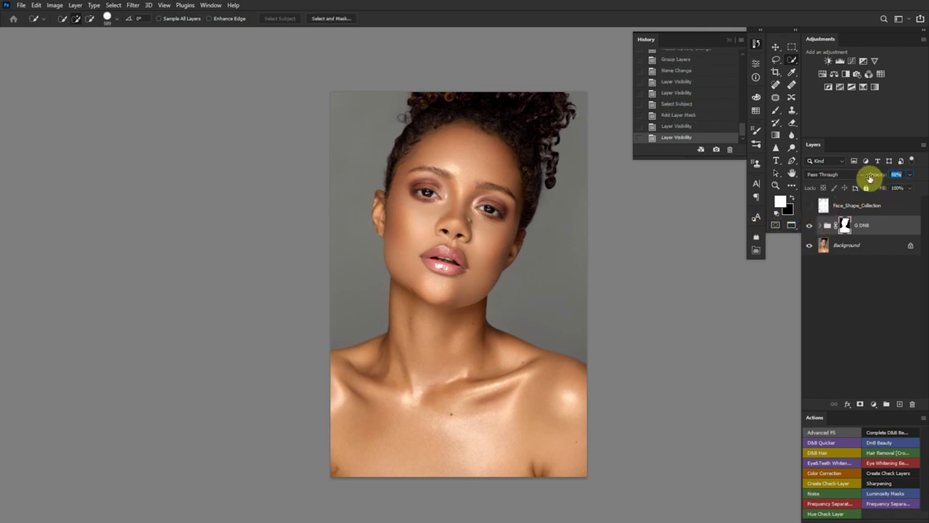
drag(880, 176, 806, 227)
click(808, 227)
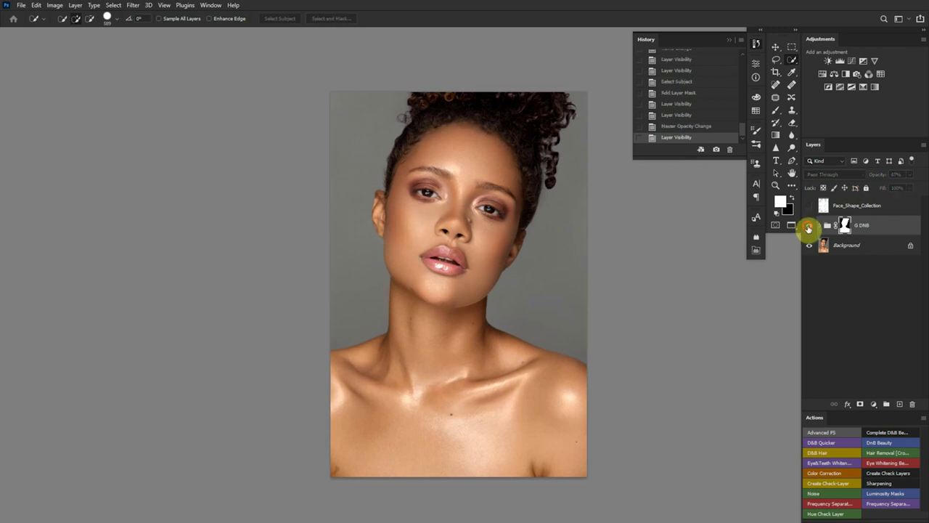
click(808, 226)
drag(871, 178, 879, 173)
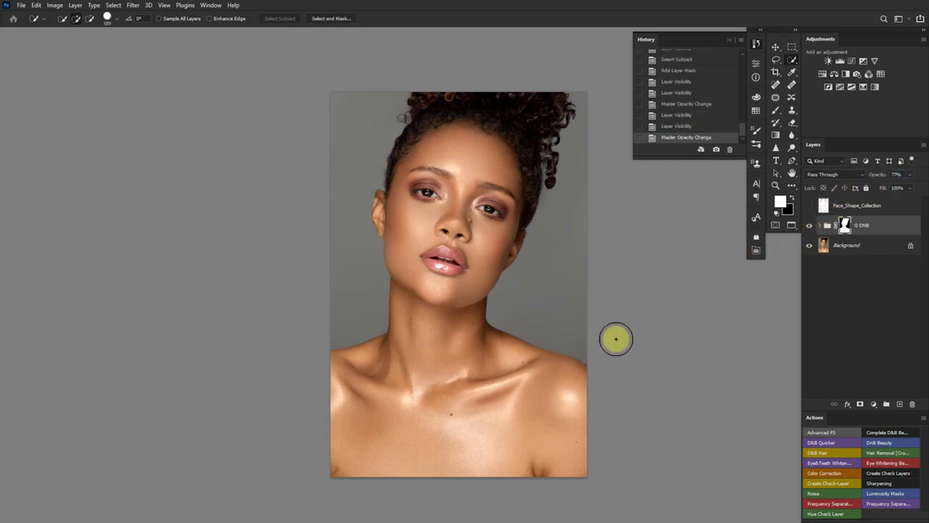